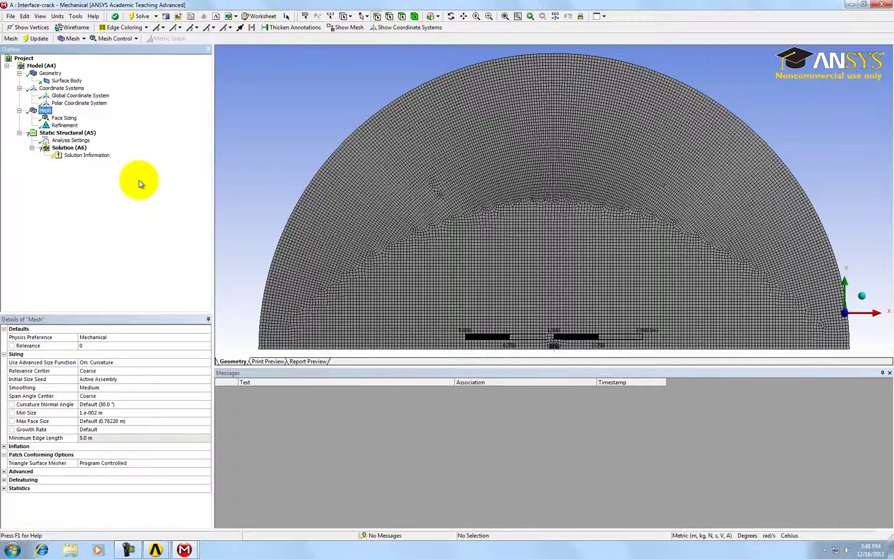
- Add a named selection scoped to the semicircle's curved outer edge
click(52, 67)
right_click(52, 71)
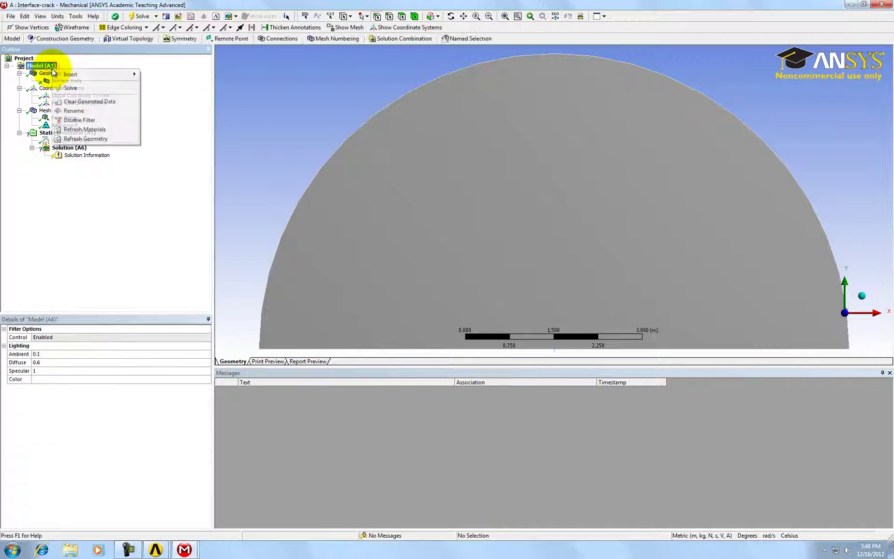
mouse_move(75, 72)
click(157, 74)
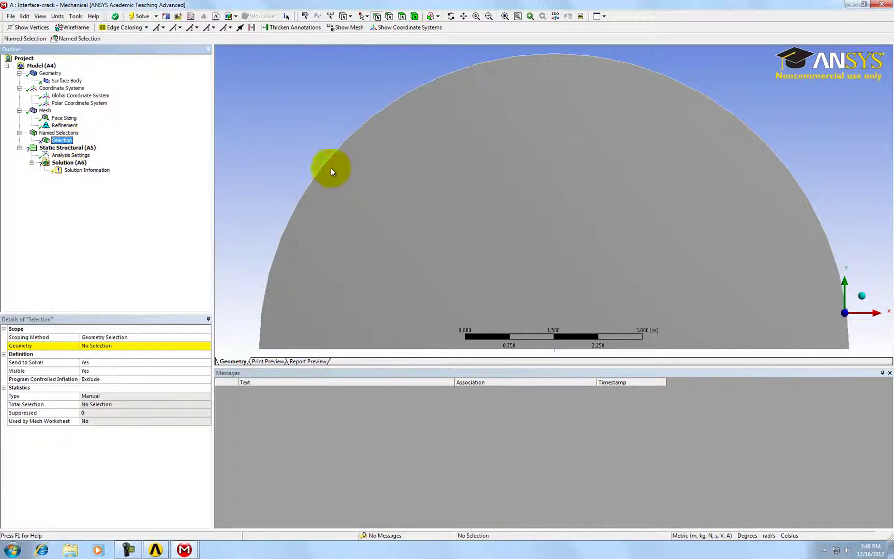
click(388, 16)
click(362, 131)
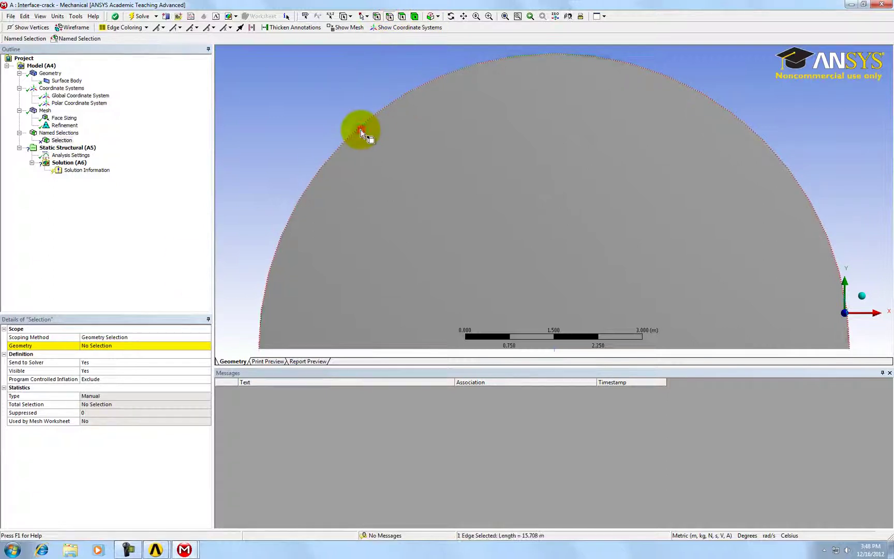
click(96, 346)
click(94, 345)
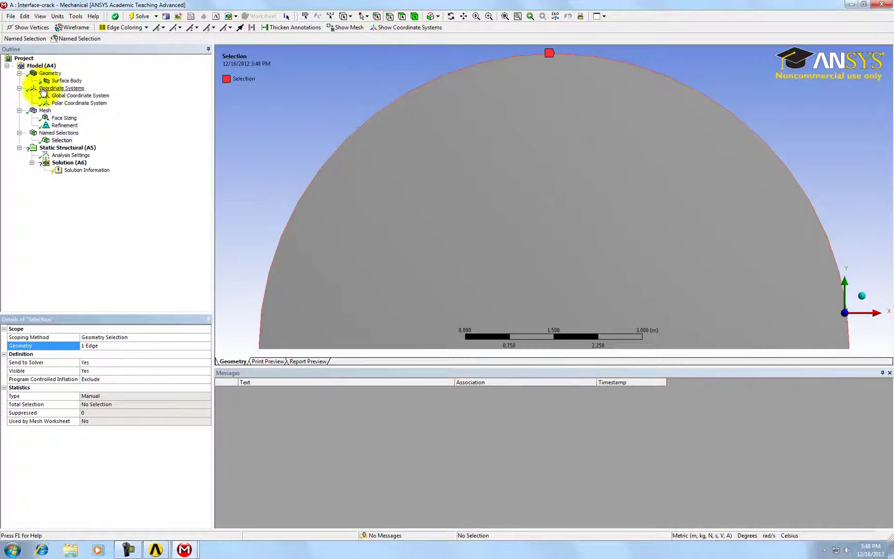
- Rename the named selection to 'Boundary'
right_click(62, 141)
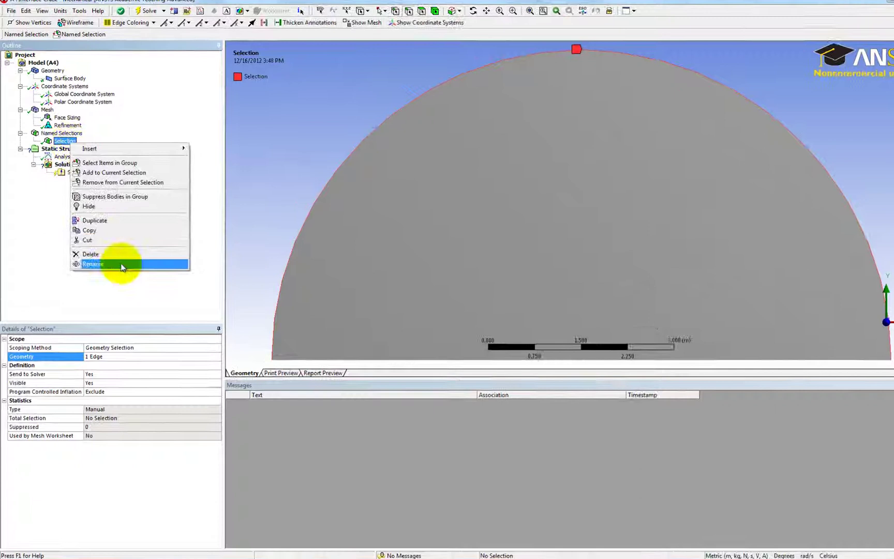
click(122, 264)
text(Bou)
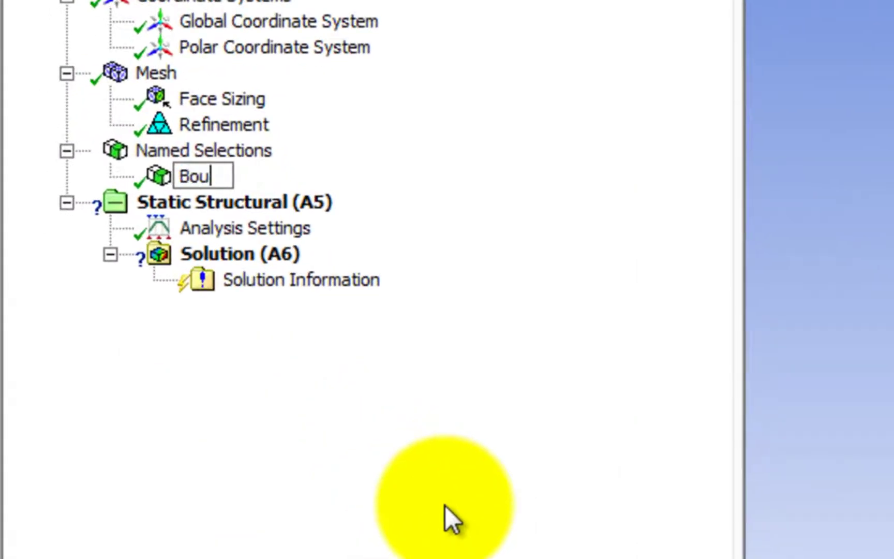
text(ndary)
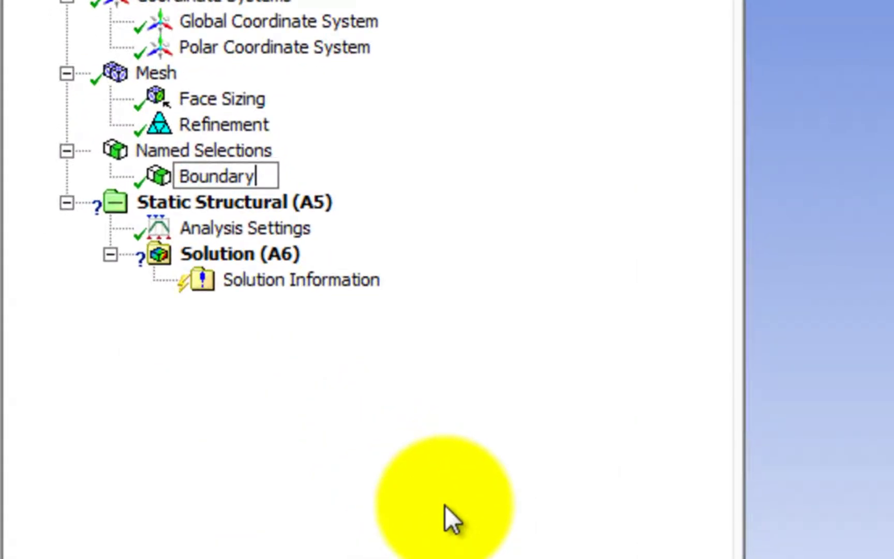
key(Return)
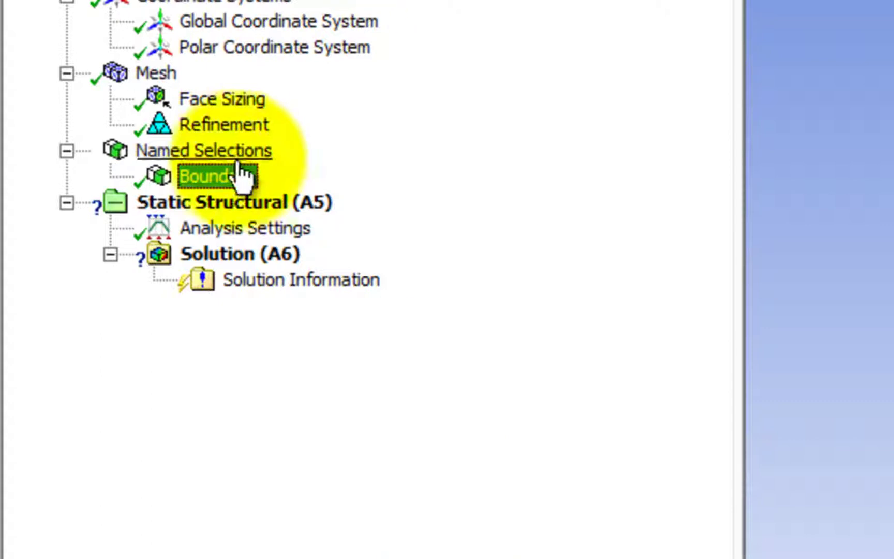
- Turn Large Deflection on in the Analysis Settings
click(247, 228)
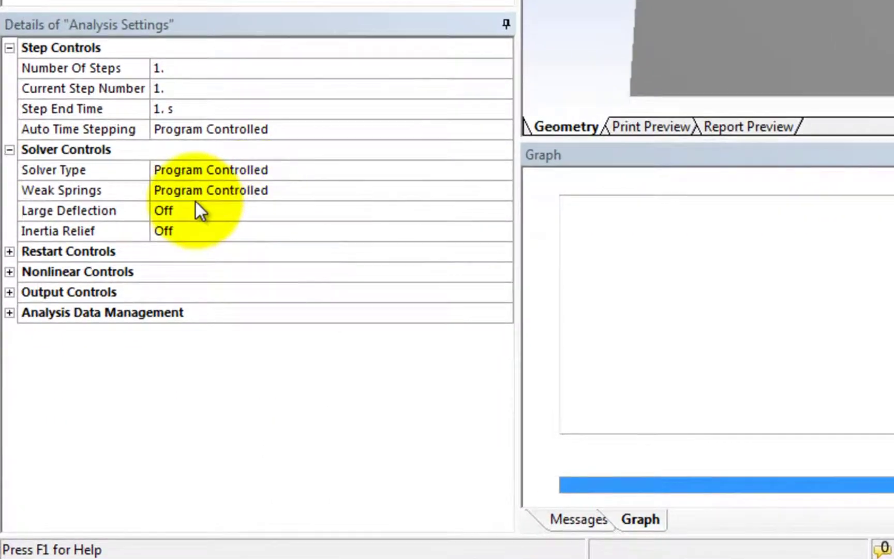
click(433, 209)
click(503, 210)
click(456, 241)
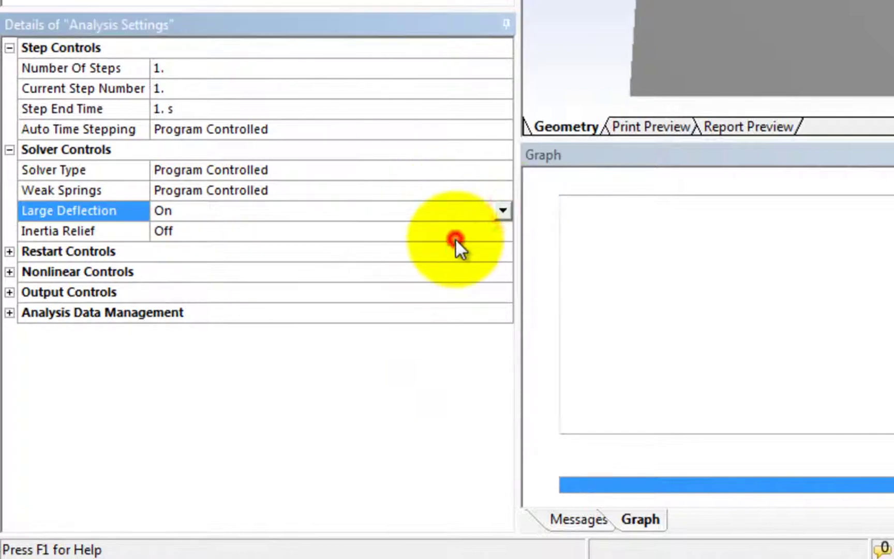
- Turn Auto Time Stepping on with 20 initial, 10 minimum and 100 maximum substeps
click(195, 130)
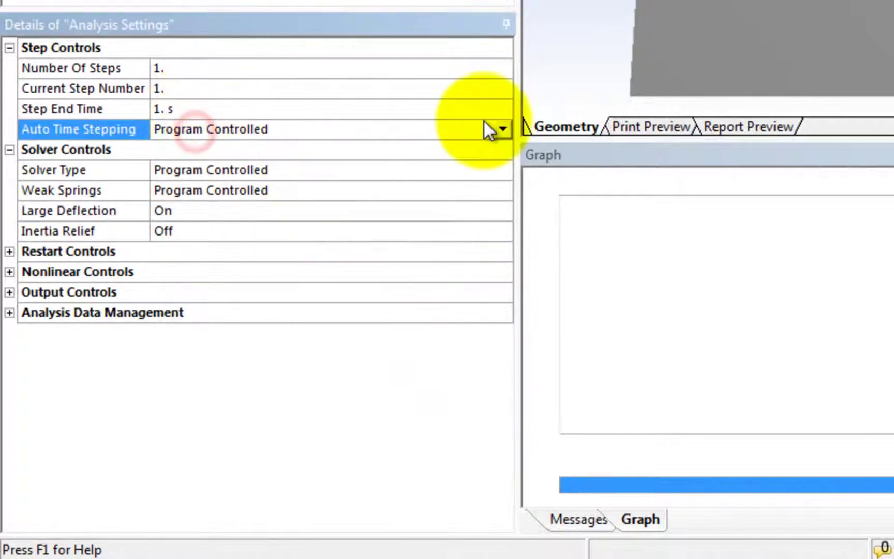
click(502, 130)
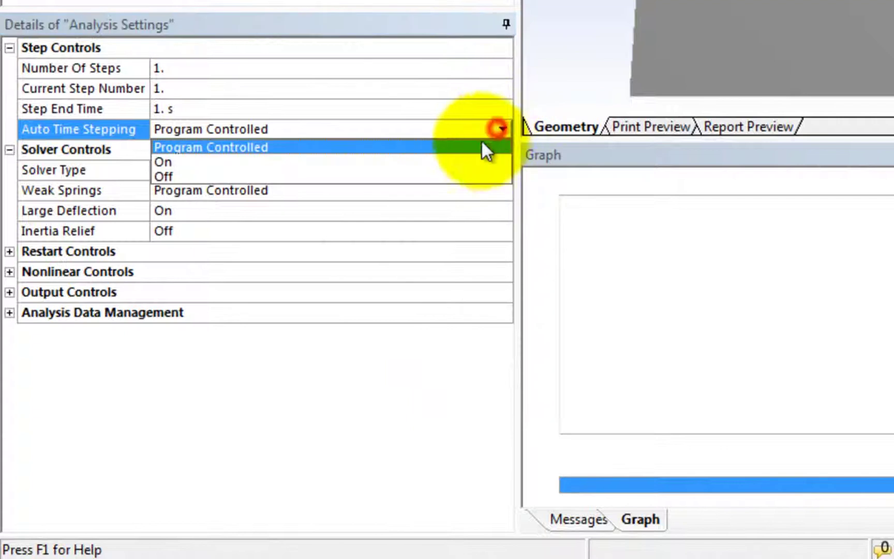
click(468, 162)
click(226, 170)
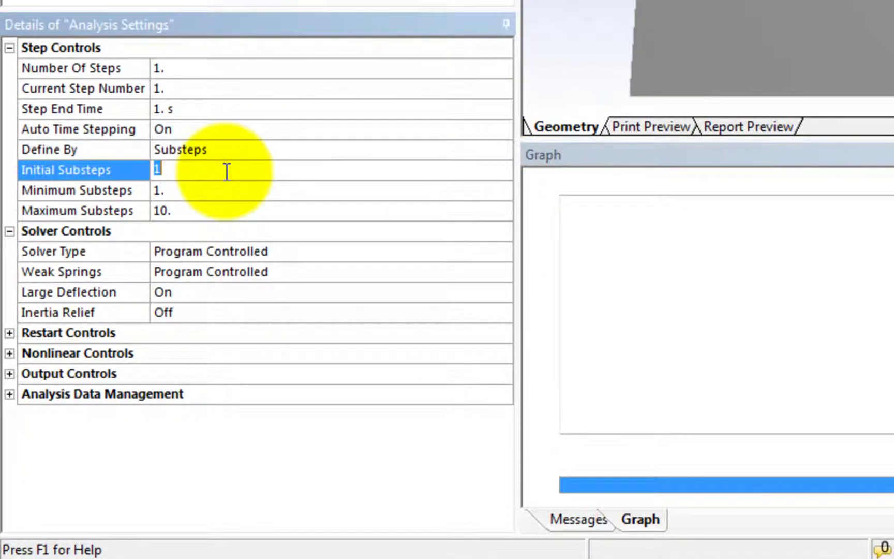
click(180, 190)
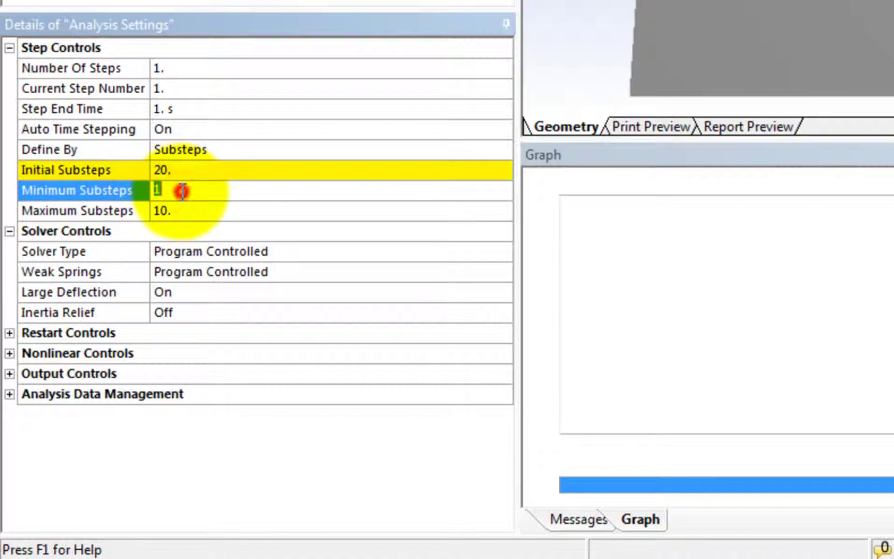
text(1)
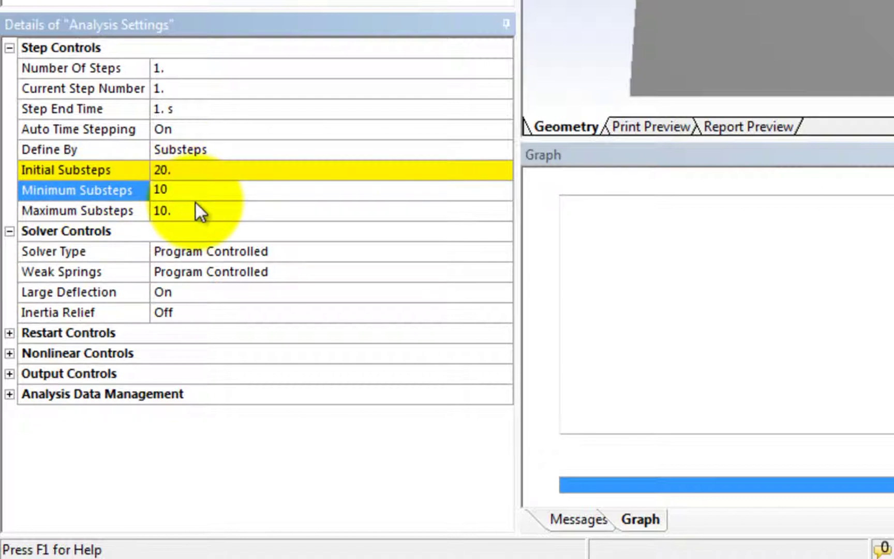
click(200, 203)
text(1000)
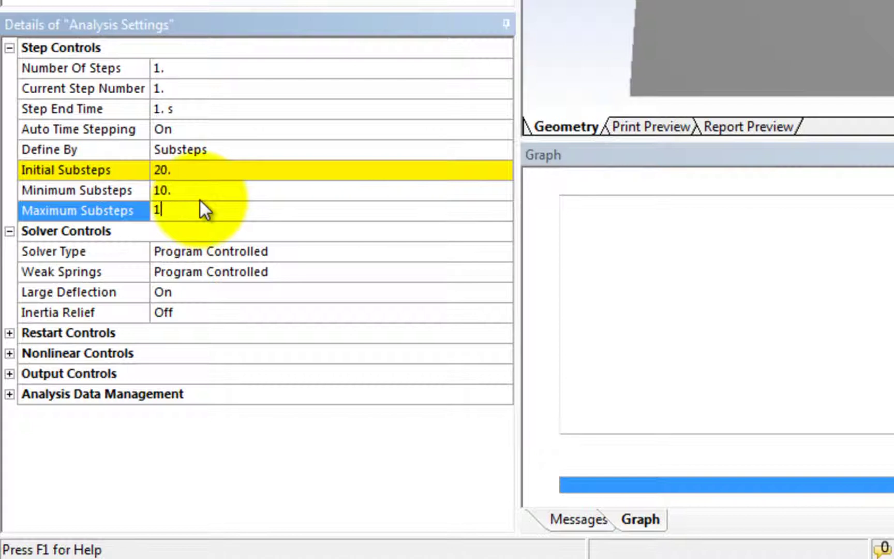
key(Return)
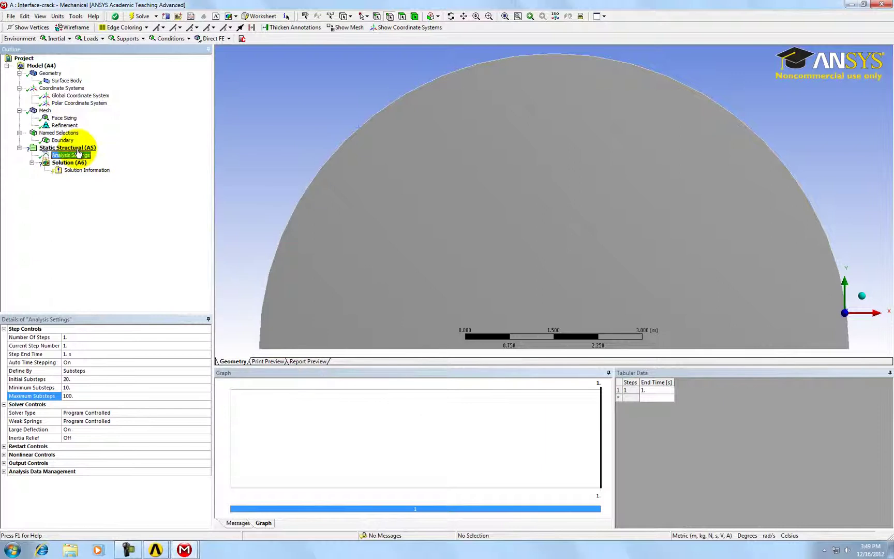
- Add a Fixed Support on a 5 m stretch of the semicircle's flat bottom edge
right_click(78, 147)
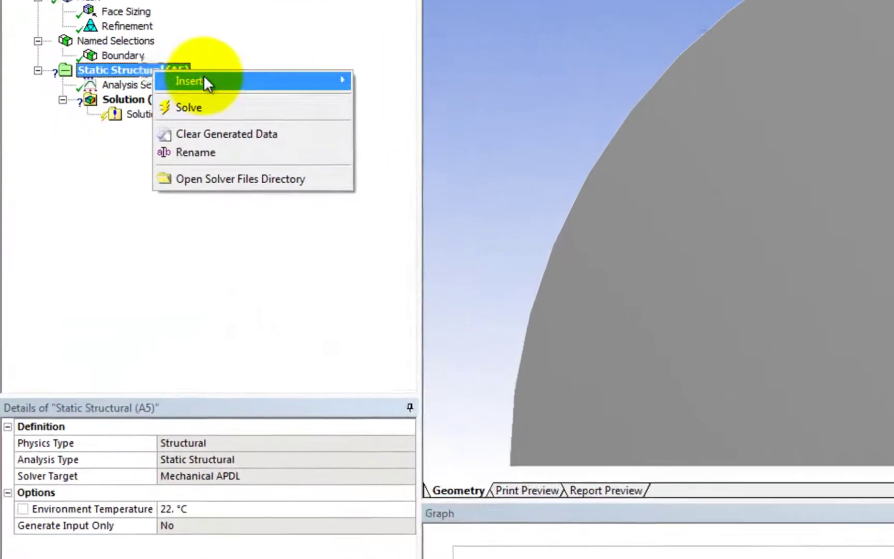
click(201, 78)
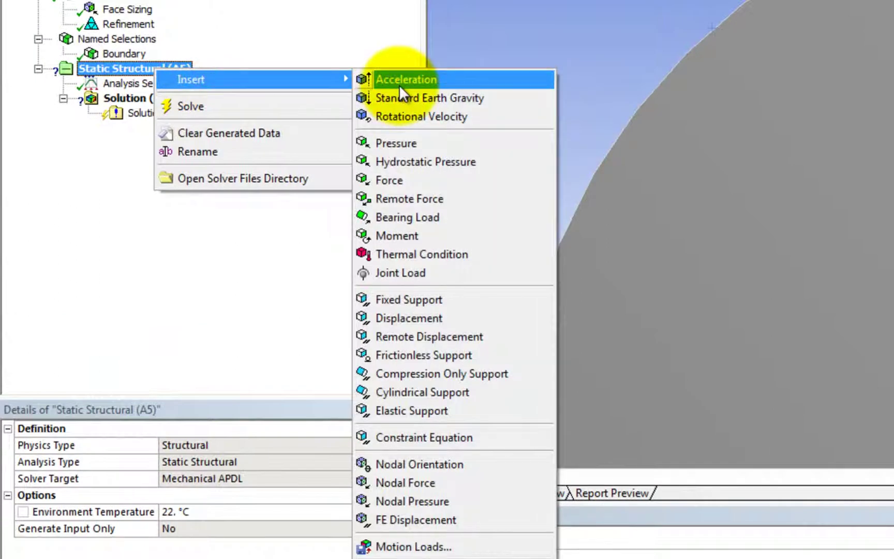
click(403, 300)
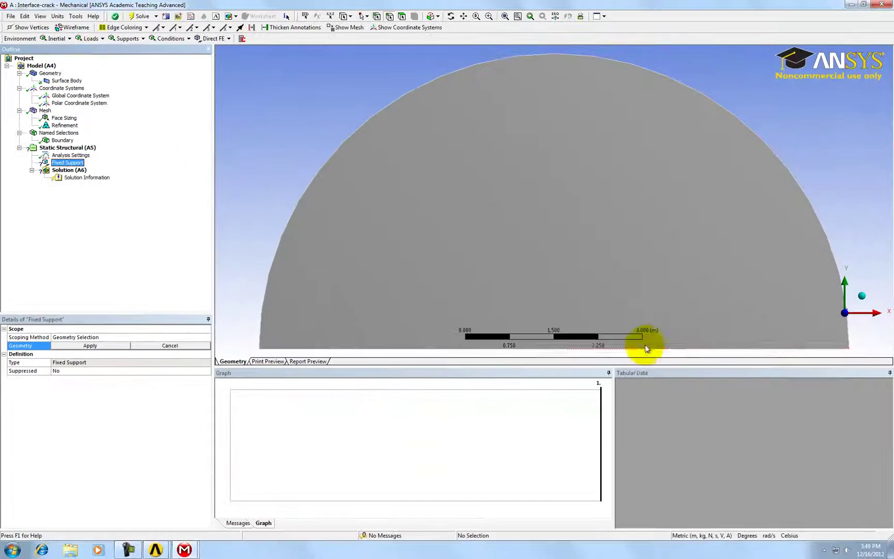
click(651, 348)
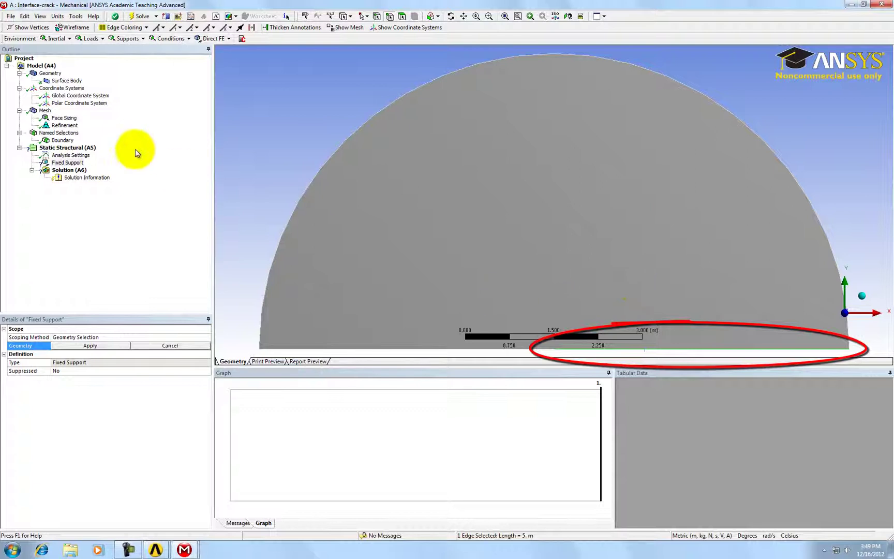
click(106, 345)
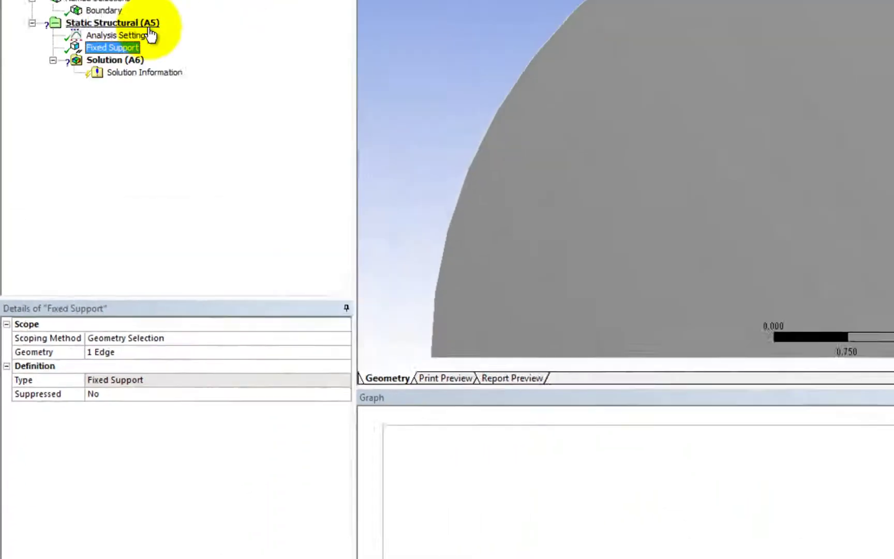
- Insert a Pressure load on the semicircle's curved outer edge and expand its Magnitude options
right_click(102, 167)
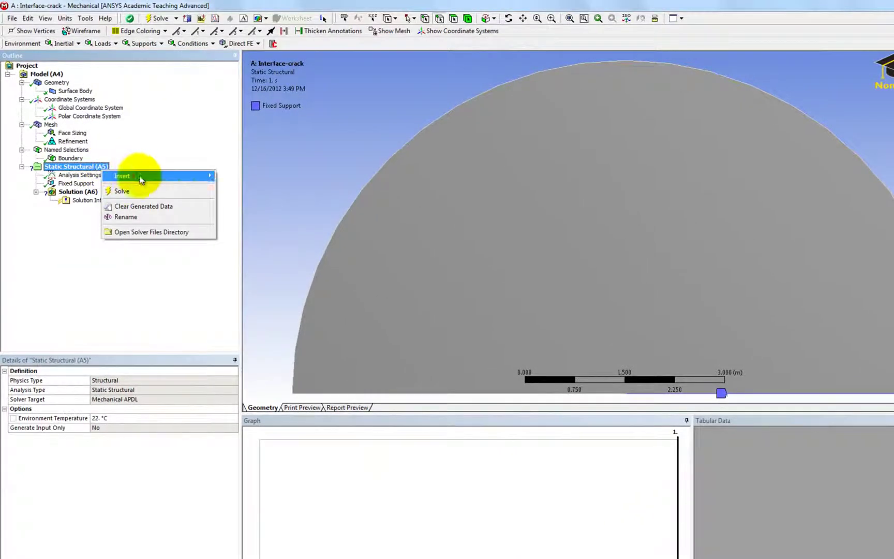
mouse_move(141, 177)
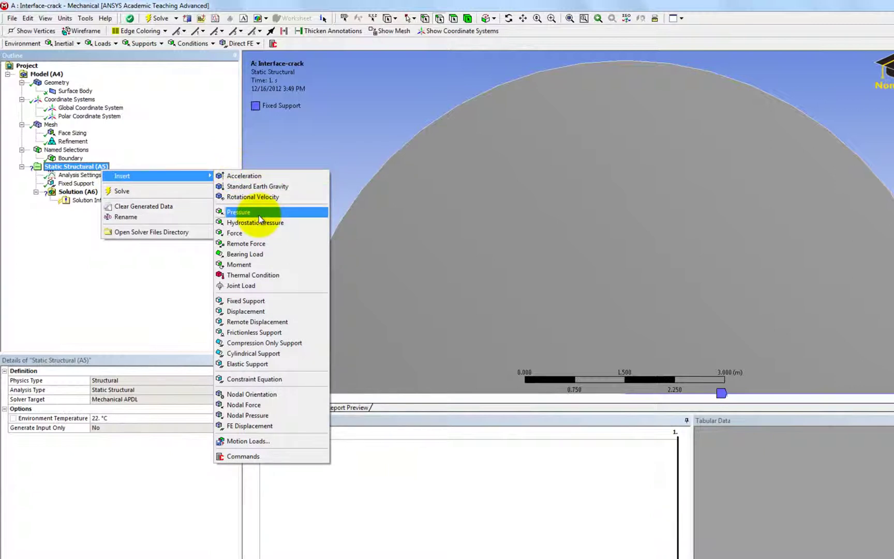
click(258, 212)
click(169, 230)
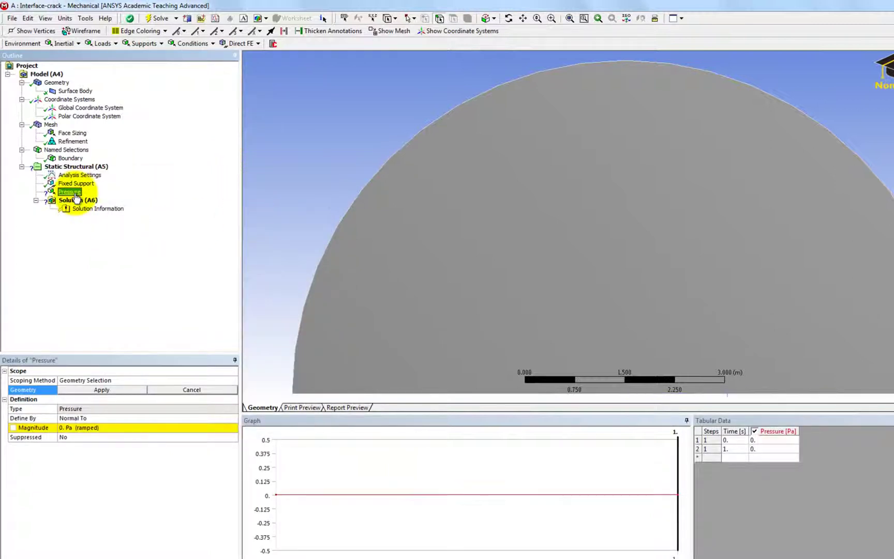
click(425, 131)
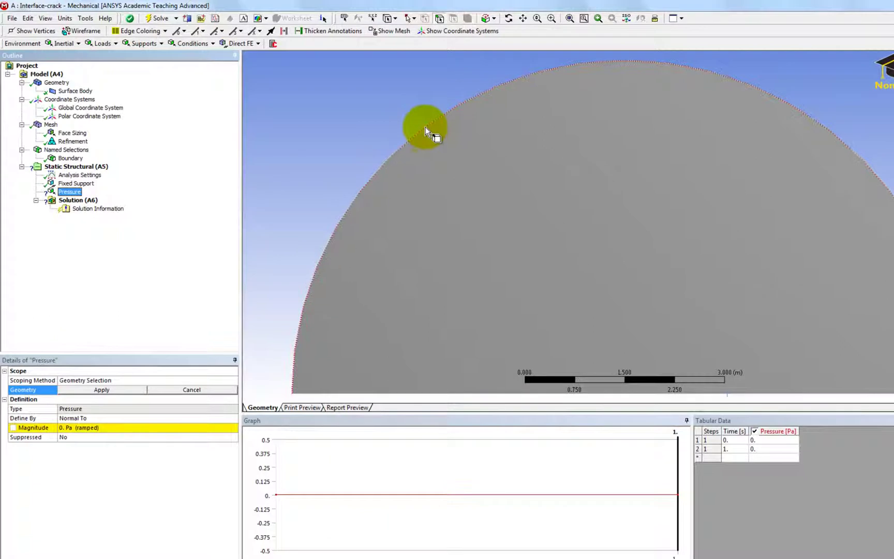
click(75, 389)
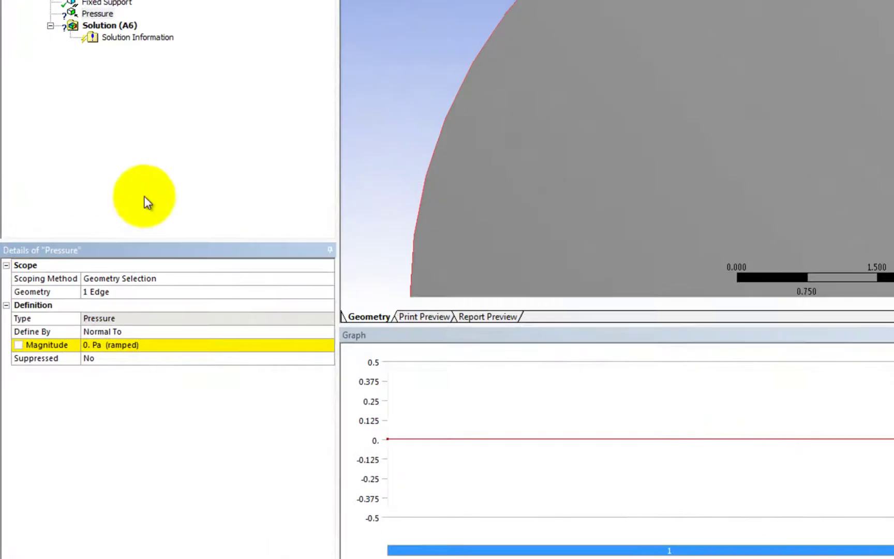
click(152, 344)
click(329, 345)
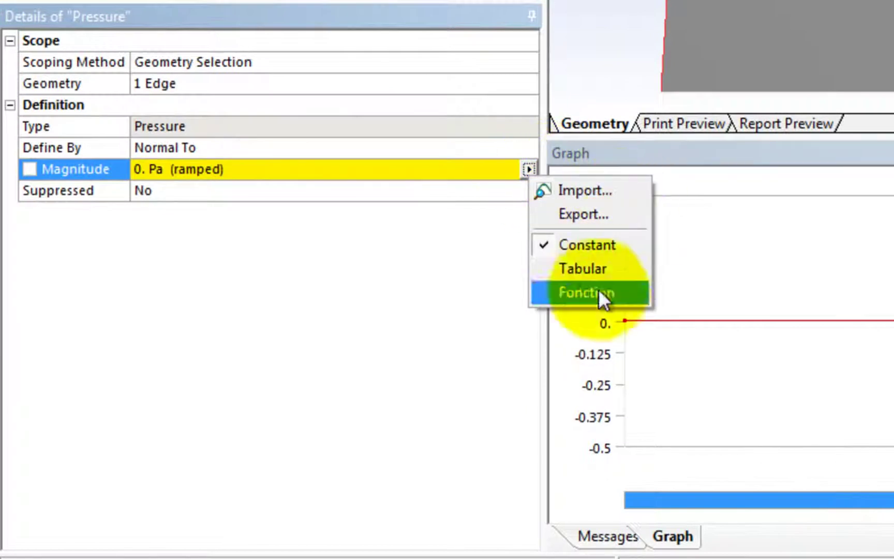
- Make the pressure magnitude a function and use the Polar Coordinate System
click(600, 293)
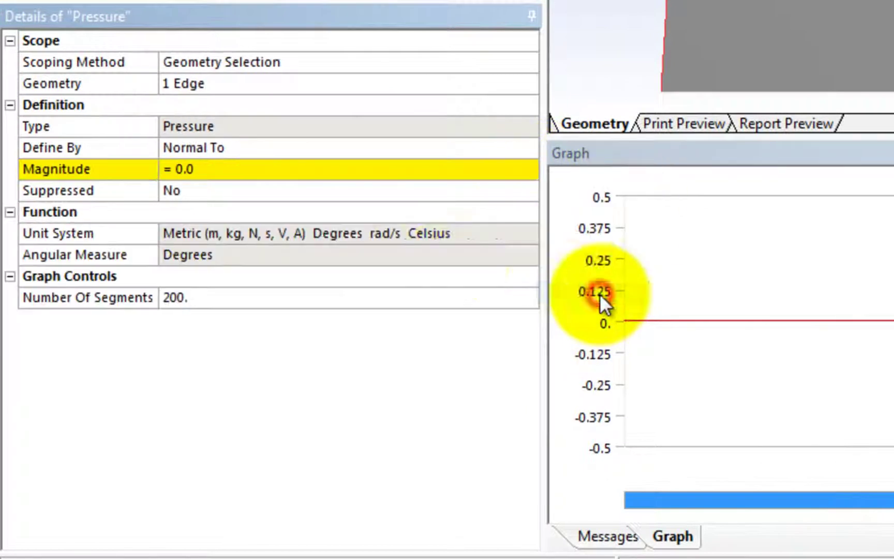
click(273, 176)
text(y)
key(Return)
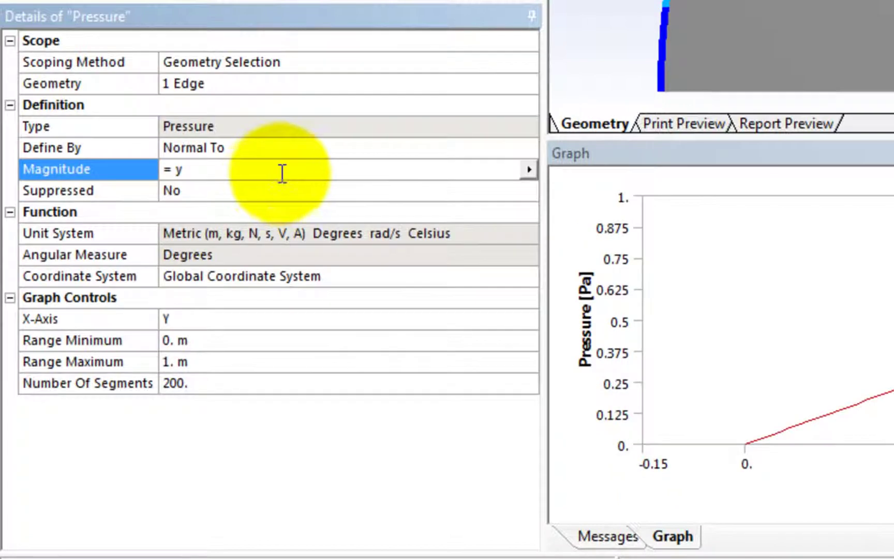
click(314, 277)
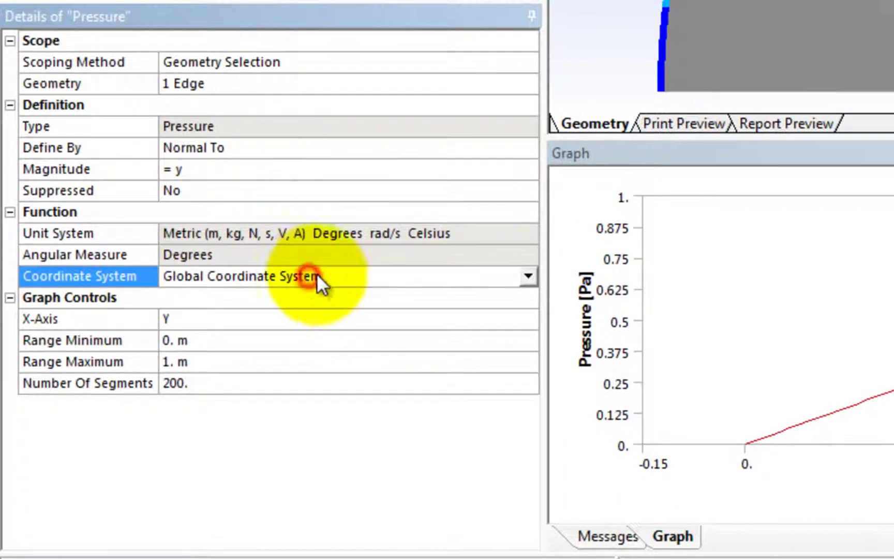
click(530, 278)
click(488, 310)
- Set the pressure magnitude to -1000*(5/4*cos(y/2)-1/4*cos(3*y/2))*time
click(264, 168)
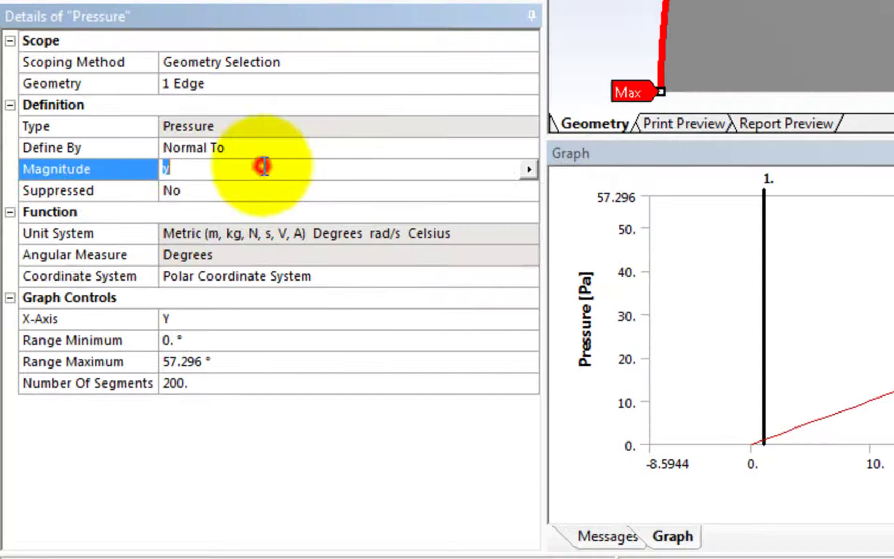
key(BackSpace)
text(000*(5/)
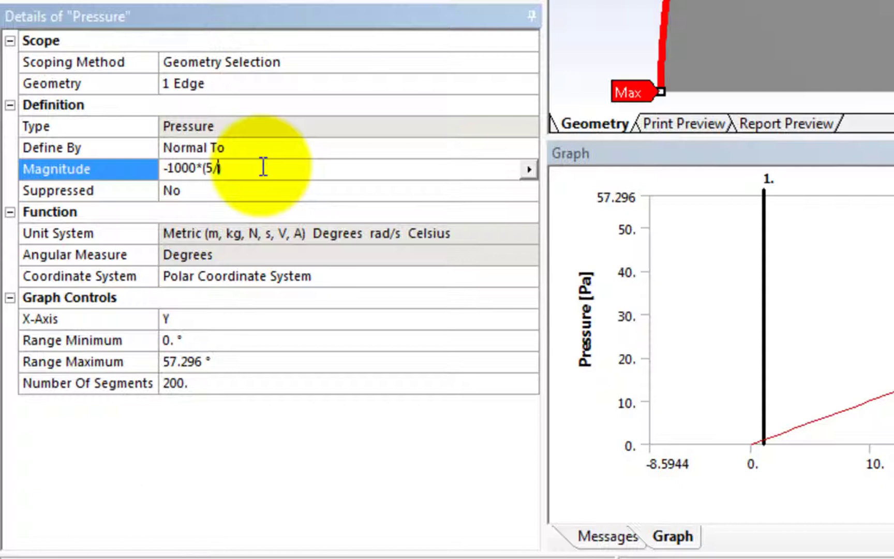
text(4*cos()
text(y,2)
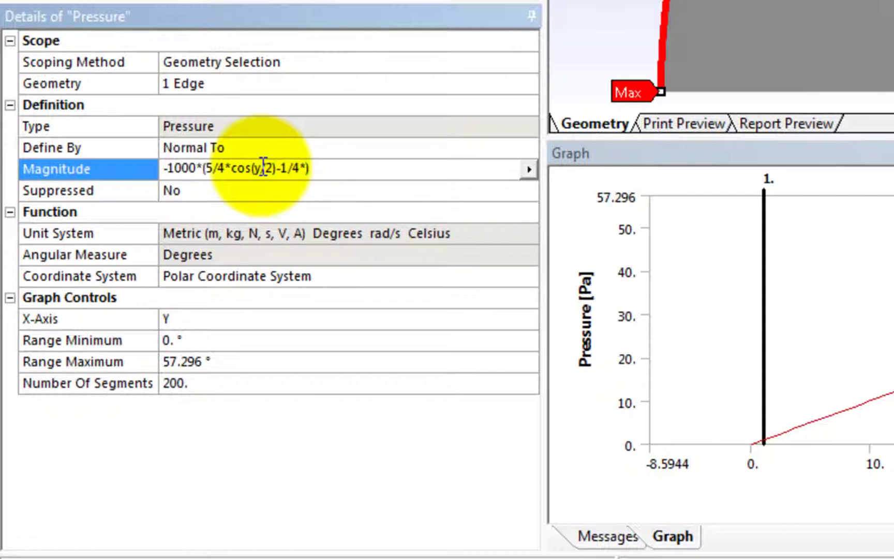
text(-1/4*cos(3*y/2)
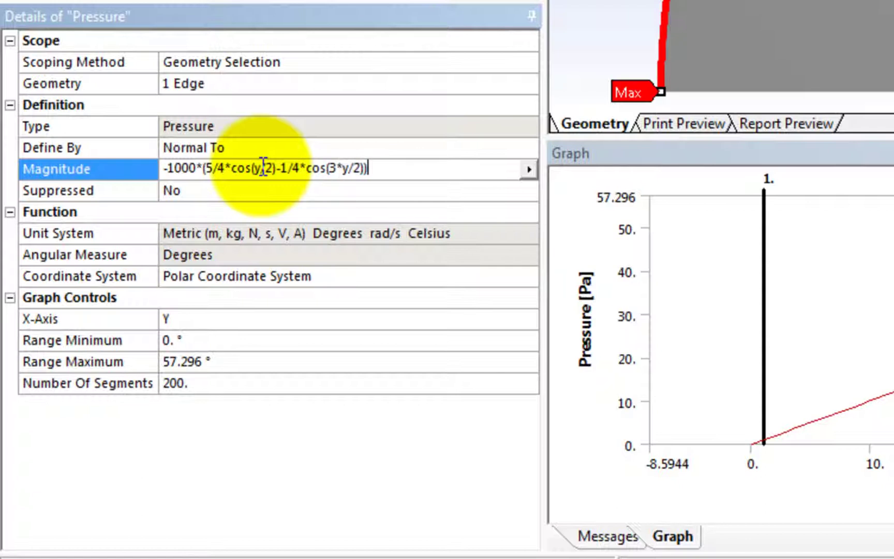
text())*time)
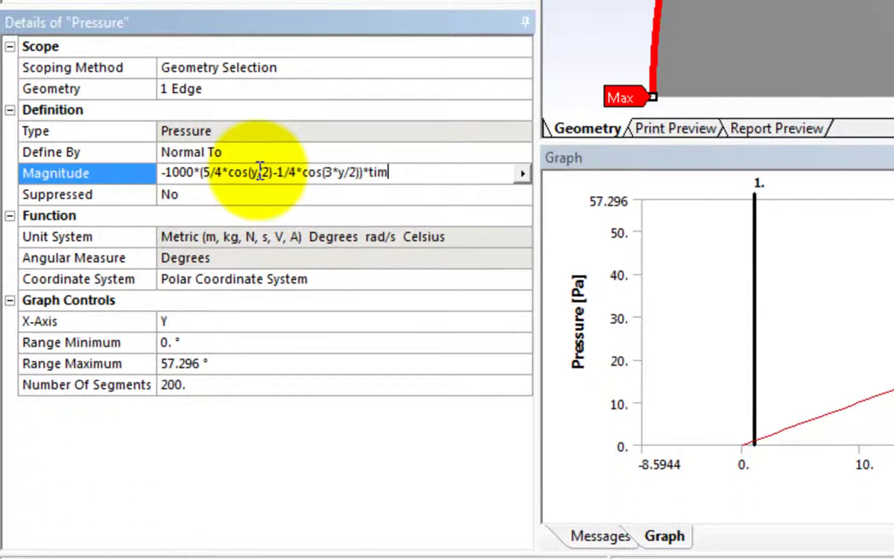
key(Return)
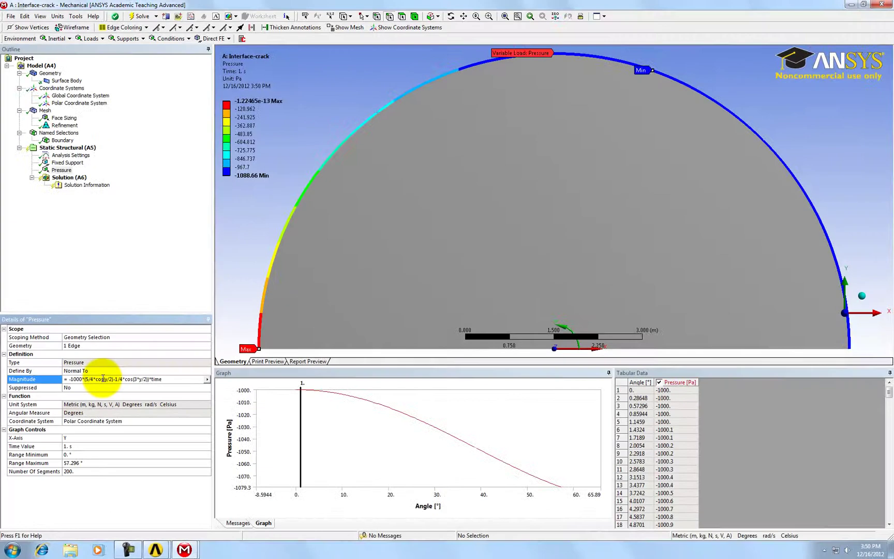
- Start the solve, stop the solution, and close Mechanical
click(121, 249)
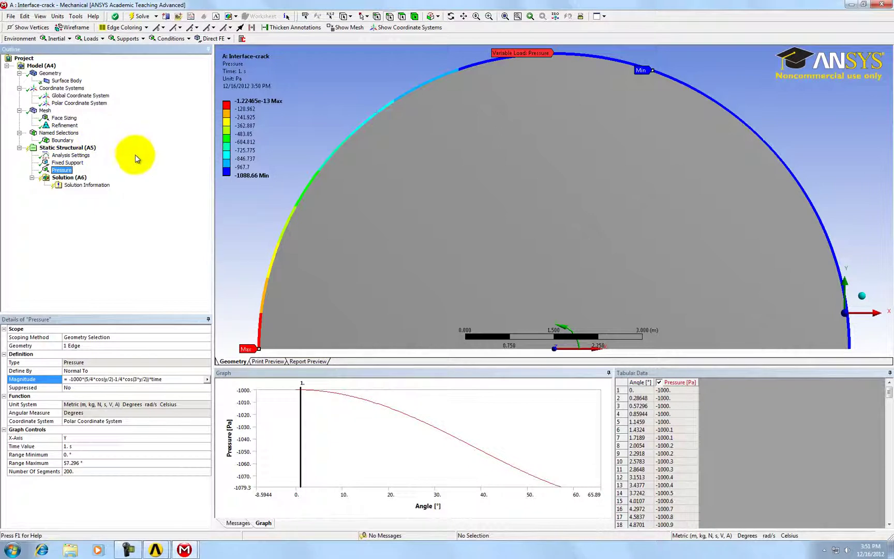
click(139, 16)
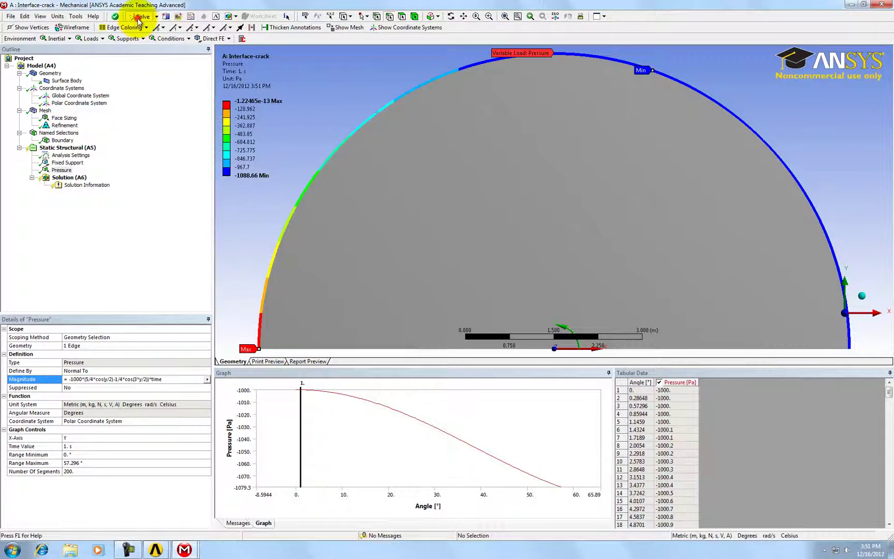
click(135, 517)
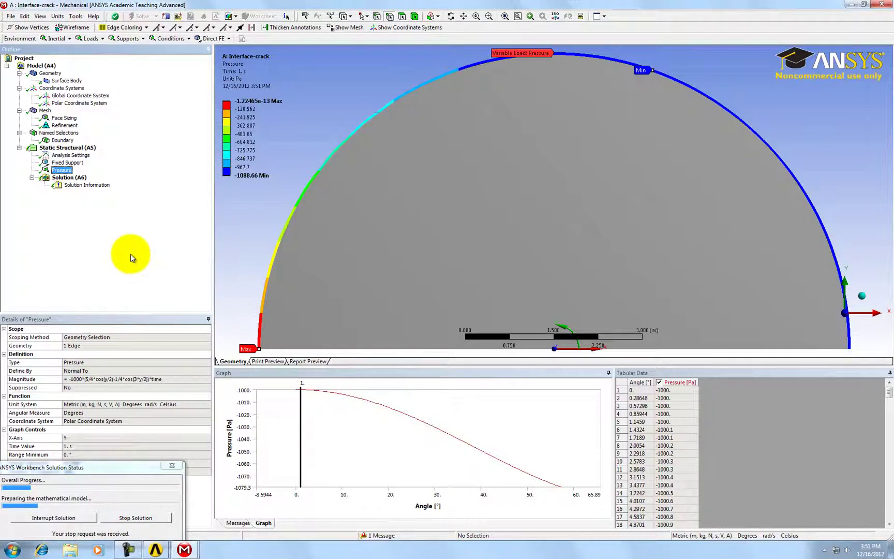
click(883, 6)
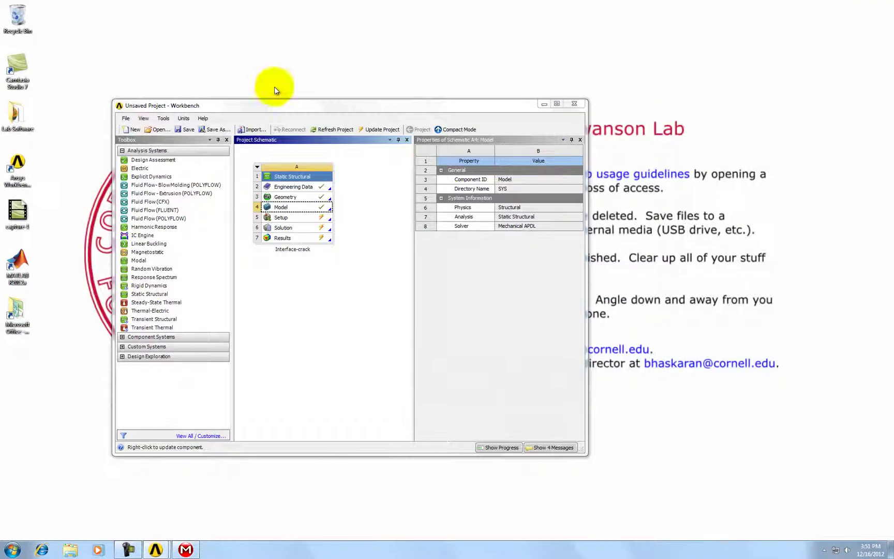
- Transfer the Setup data to a new linked Mechanical APDL system and update Setup
click(296, 220)
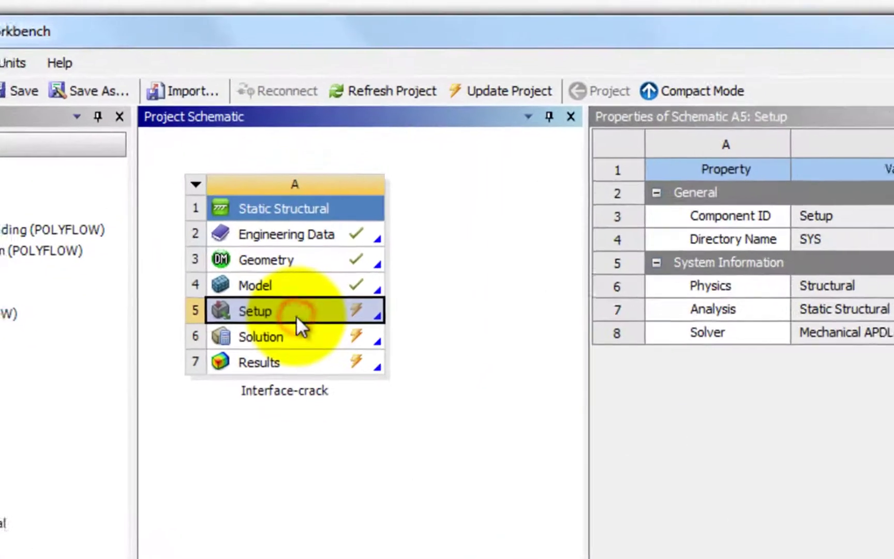
right_click(296, 319)
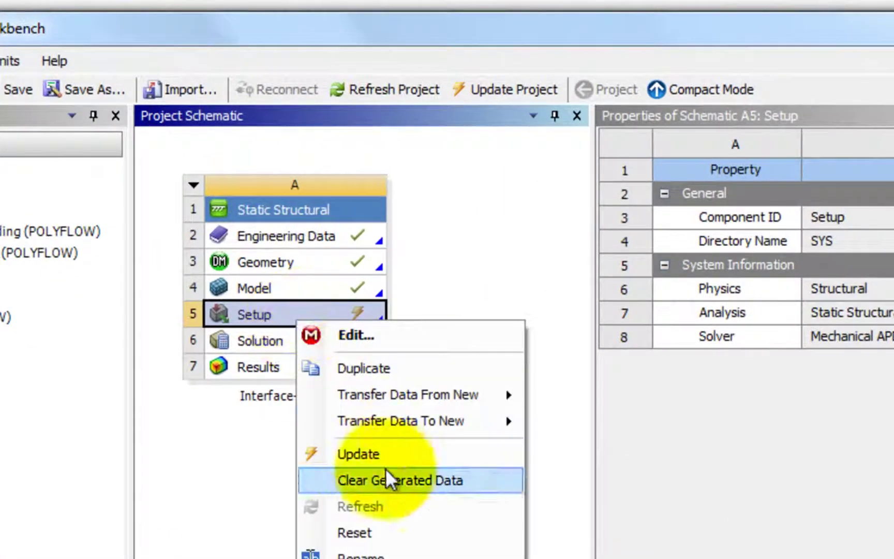
click(407, 425)
click(626, 498)
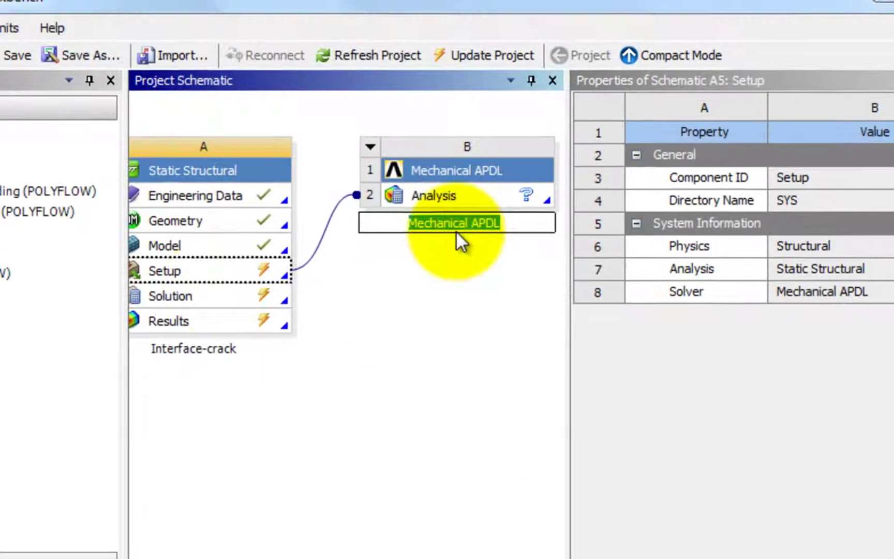
click(214, 261)
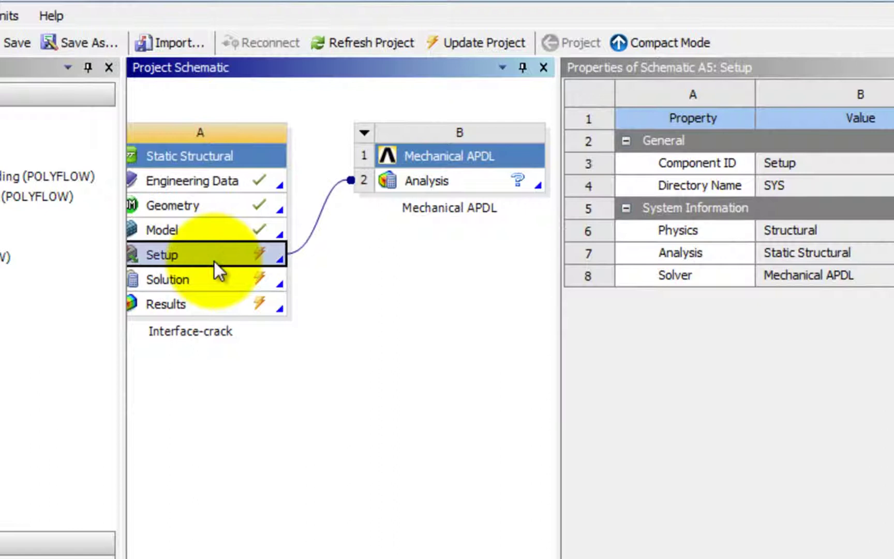
right_click(214, 262)
click(313, 385)
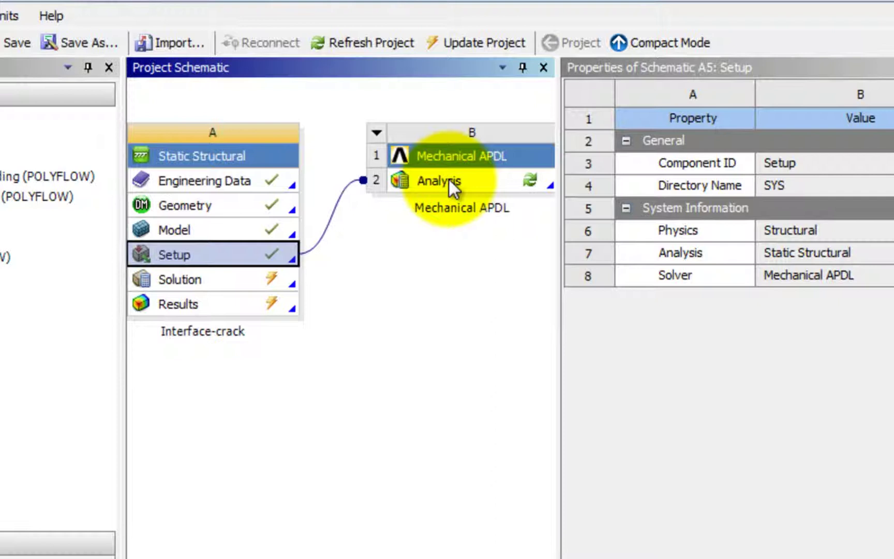
- Launch the linked analysis in Mechanical APDL
click(473, 182)
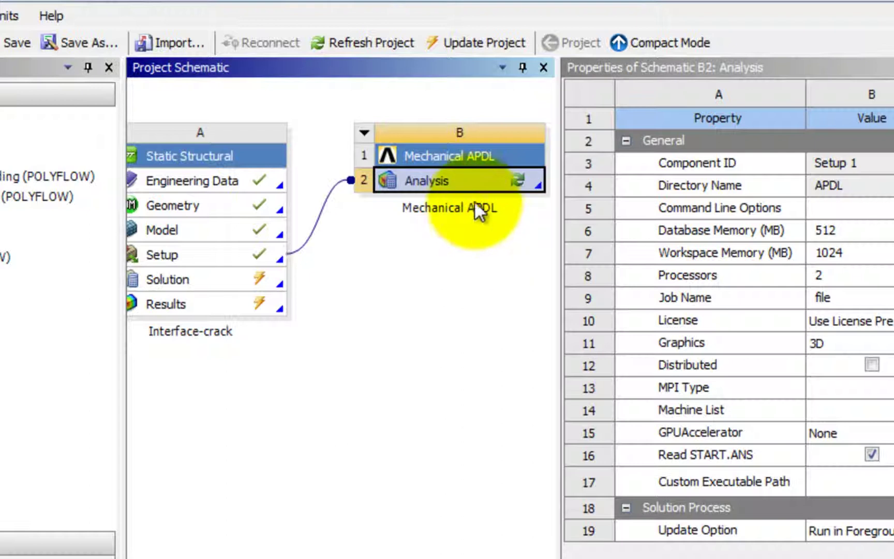
right_click(465, 190)
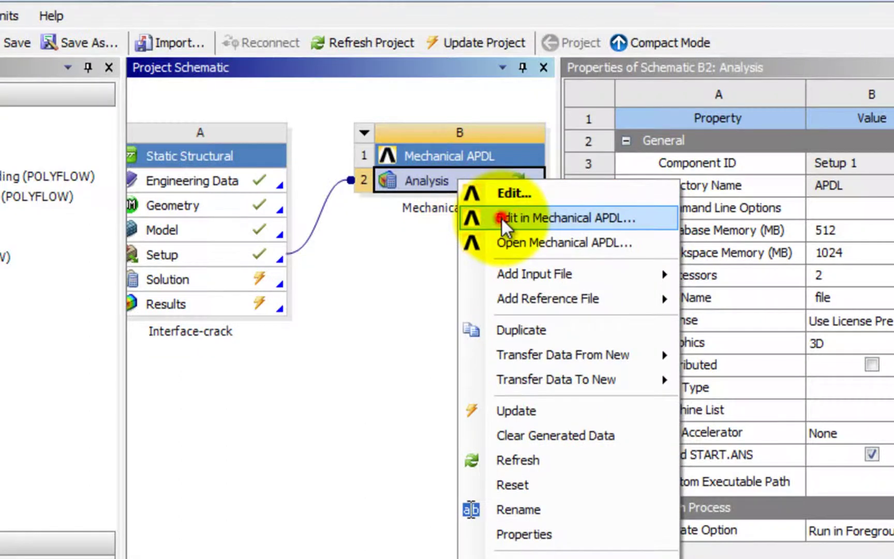
click(501, 218)
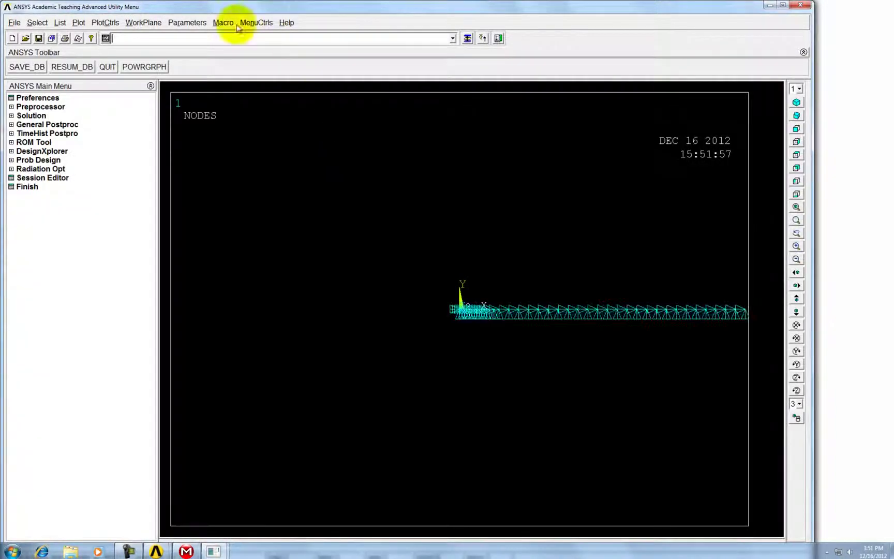
- Open the Function Editor using coordinate system 12 with angles in degrees
click(197, 24)
mouse_move(222, 98)
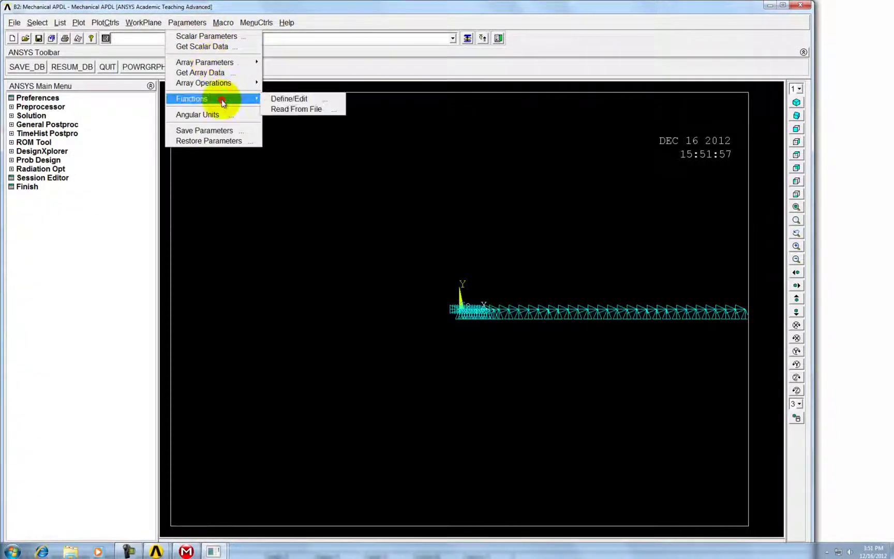
click(295, 98)
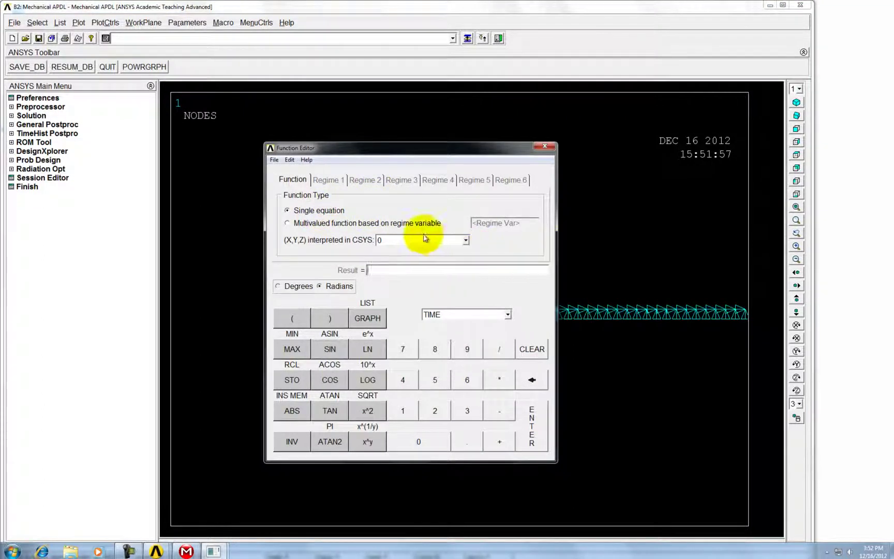
click(405, 238)
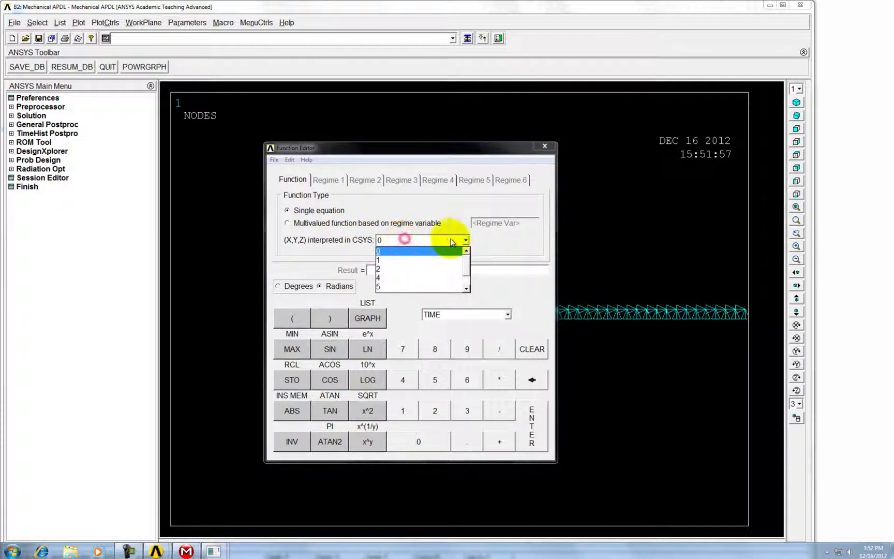
scroll(462, 250, down, 1)
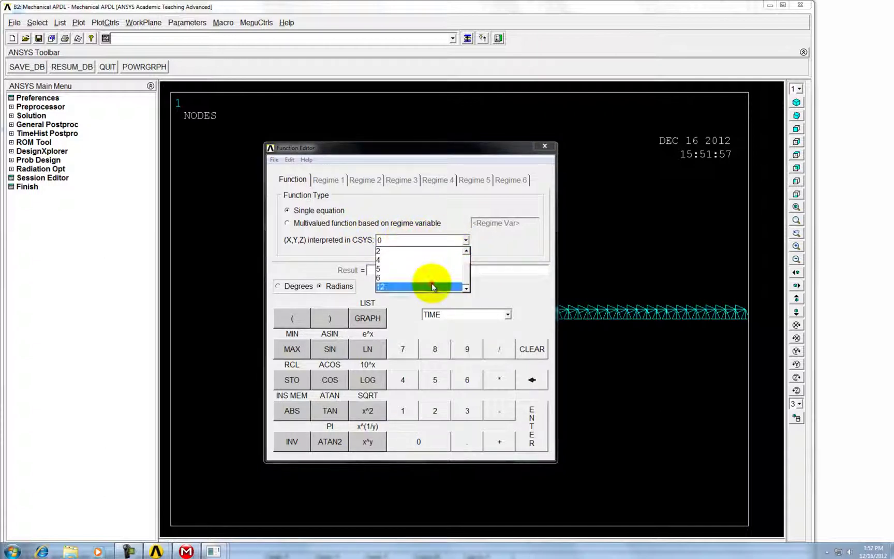
click(432, 287)
click(278, 286)
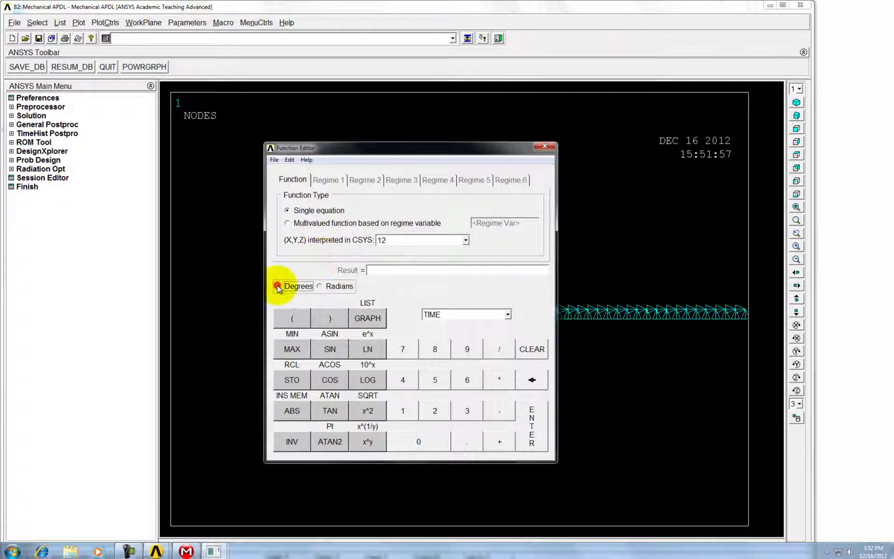
- Enter the expression -1000*(1/4*sin({Y}/2)+1/4*sin(3*{Y}/2))*{TIME}
click(400, 270)
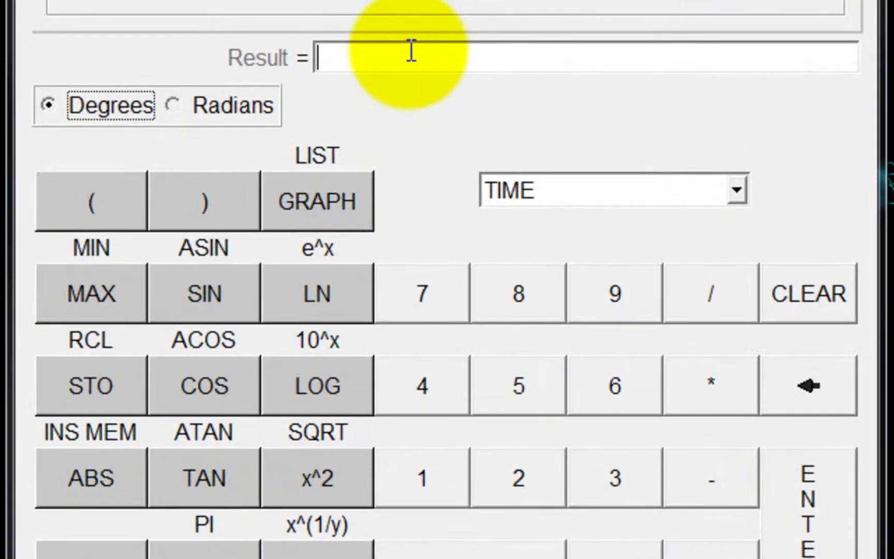
text(-1000)
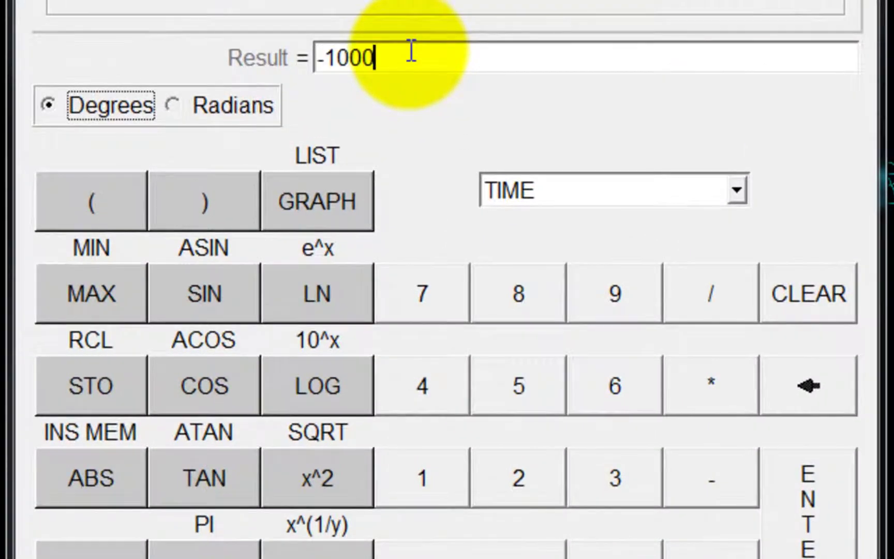
text(*())
text(1/4*)
text(sin())
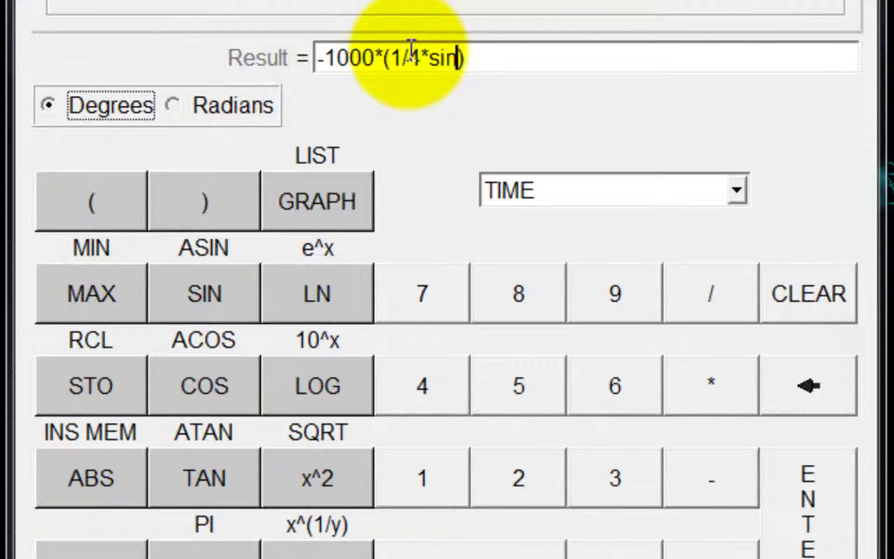
text(y/2)
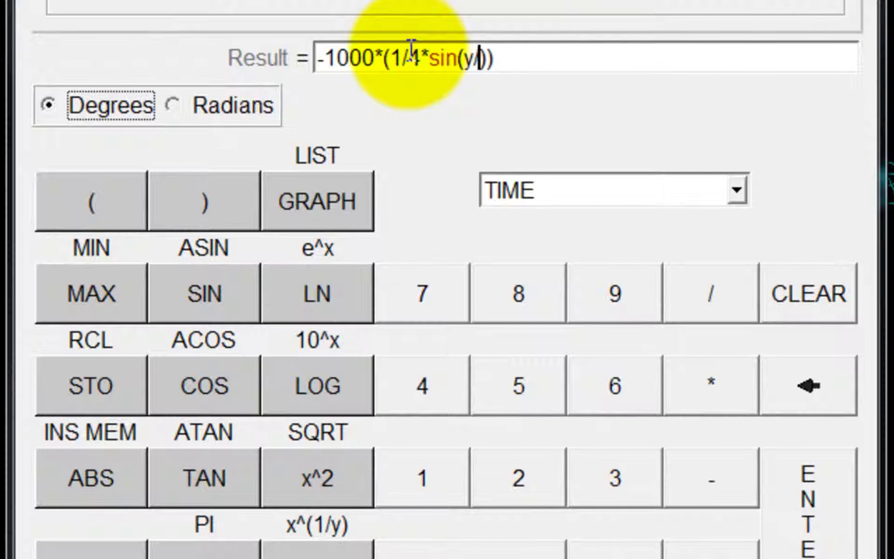
key(Right)
text(+1/4*si)
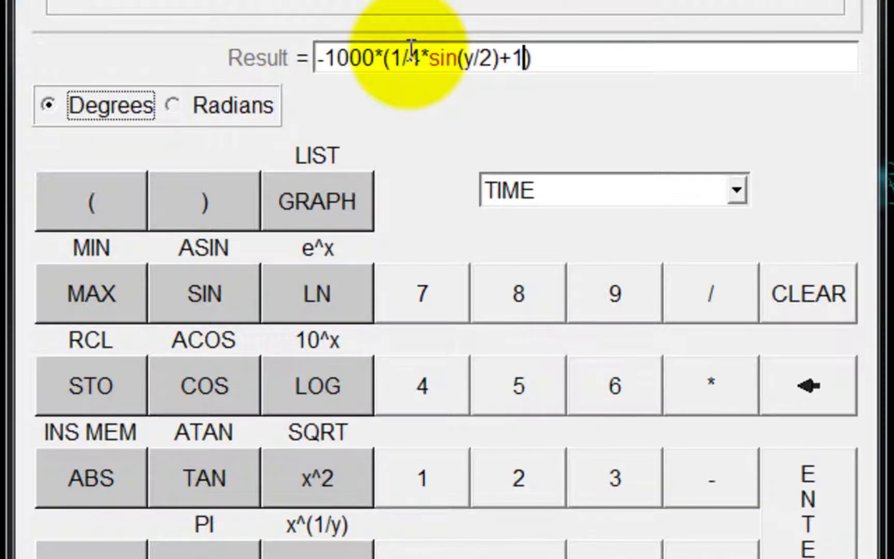
text(n())
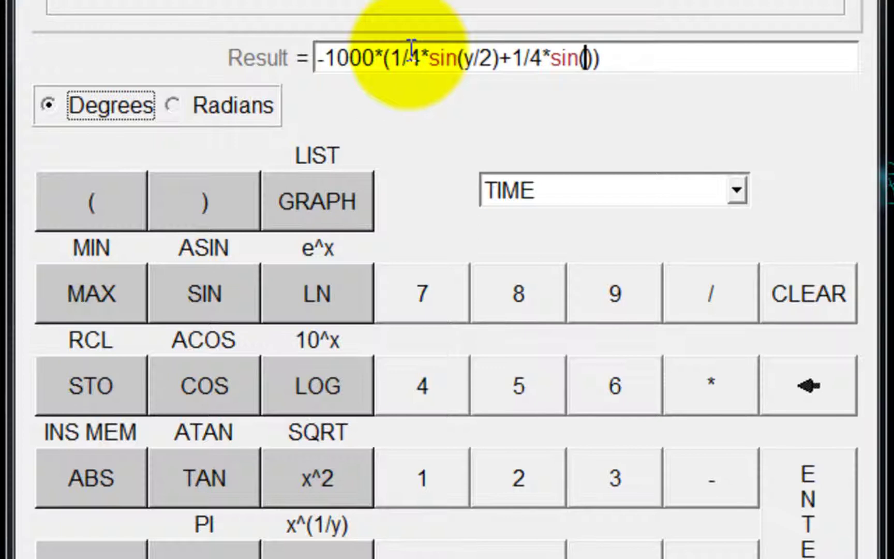
text((Y)
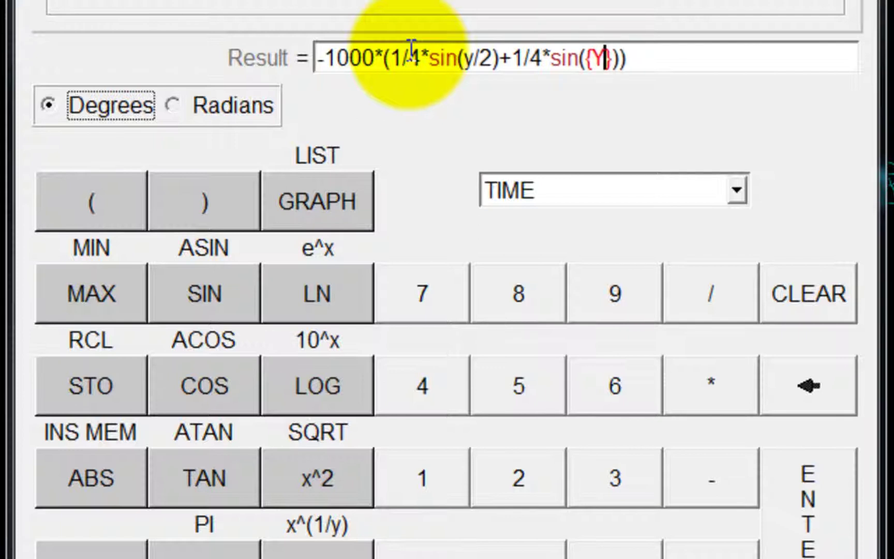
text(3*)
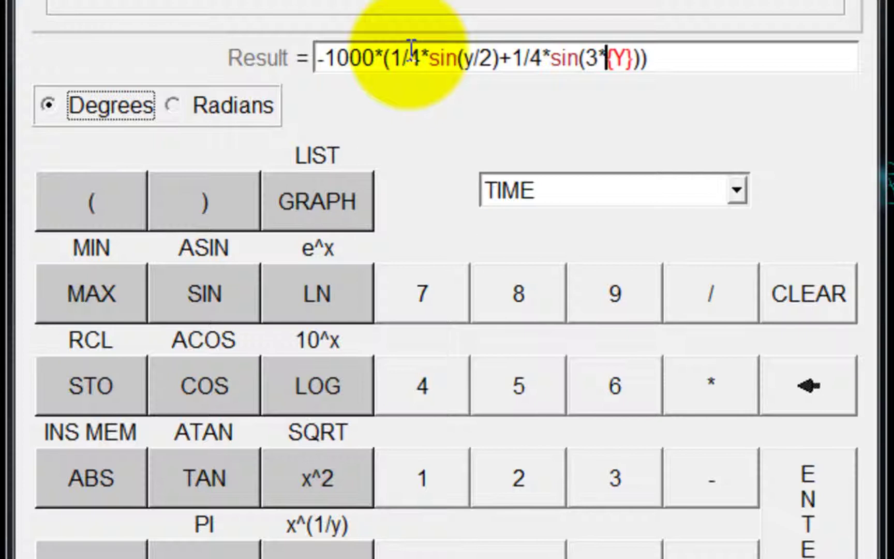
text(/2)
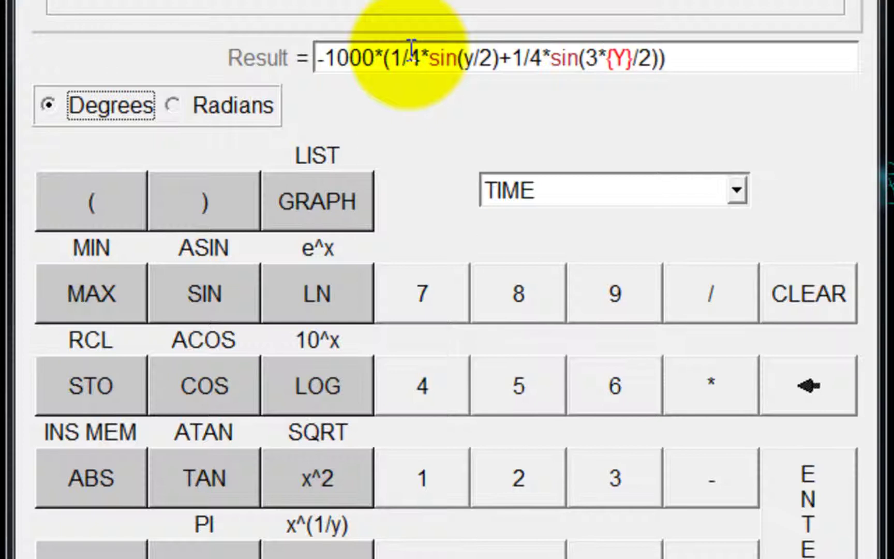
click(463, 58)
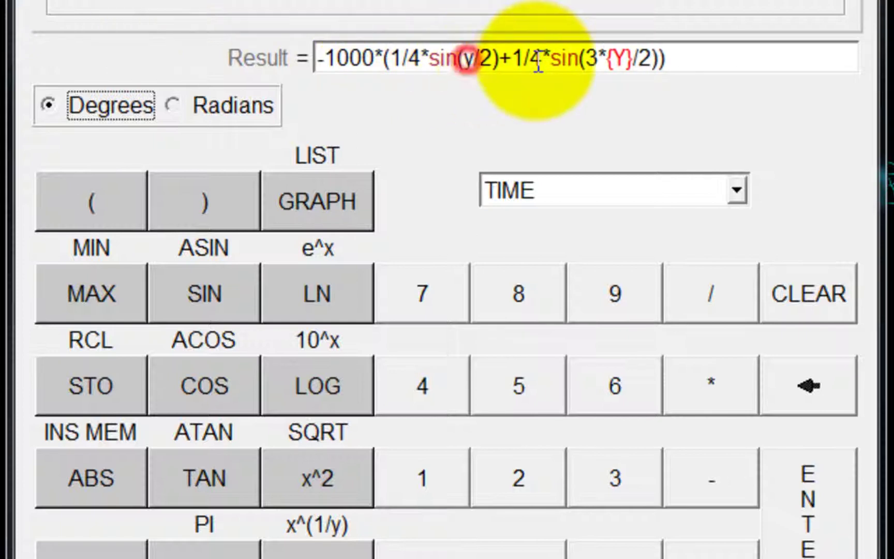
key(Delete)
text({})
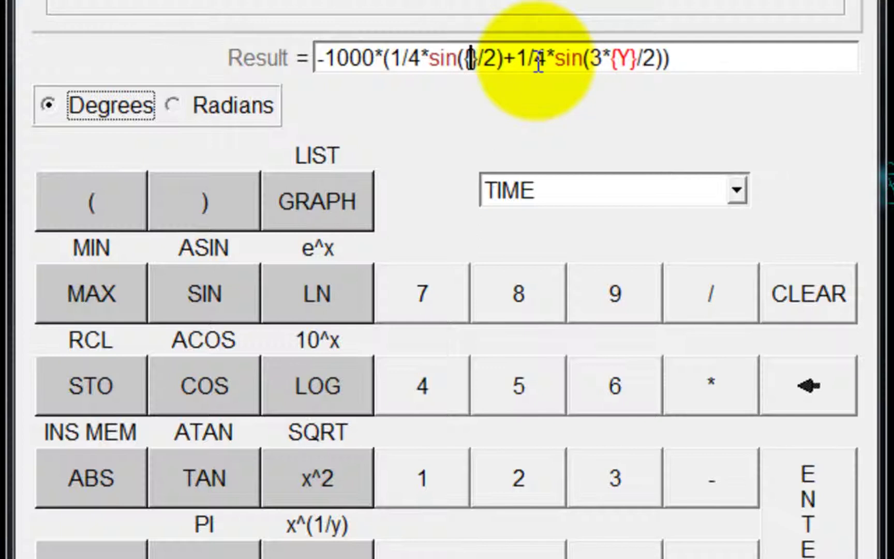
text(Y)
click(713, 57)
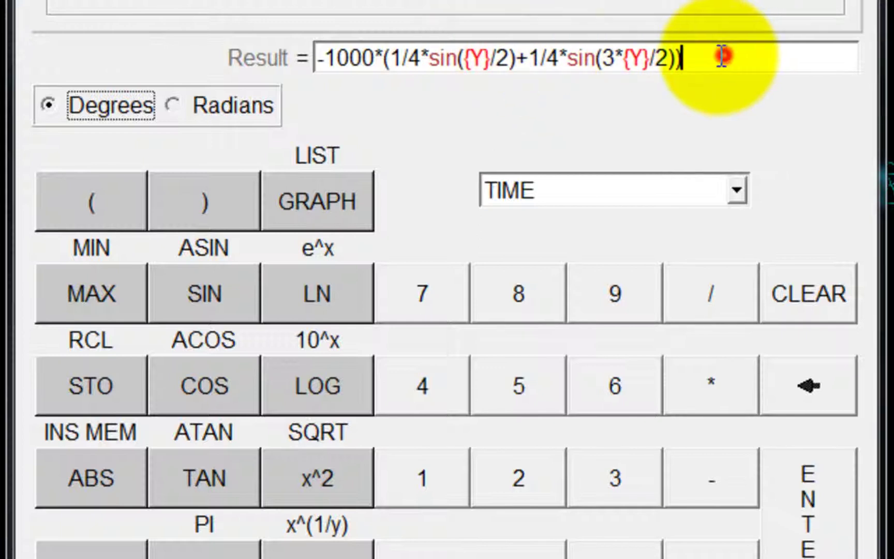
text(*)
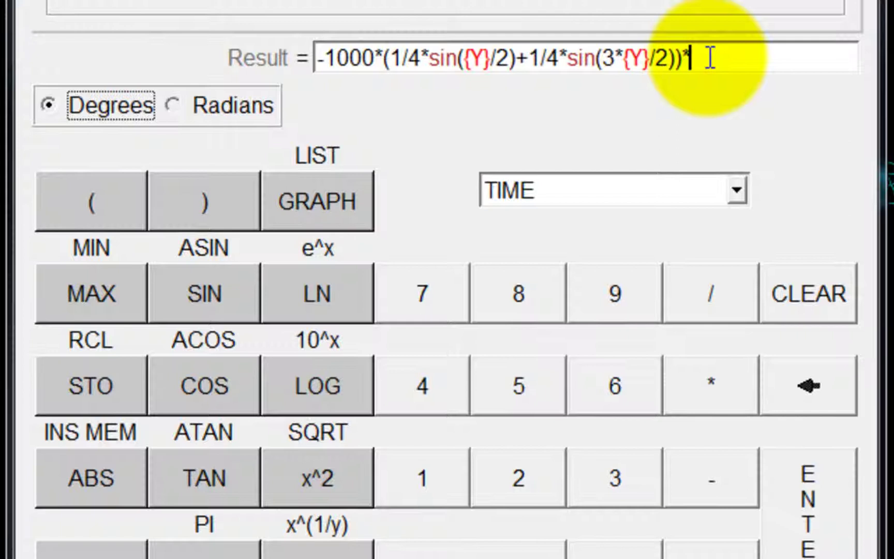
click(665, 179)
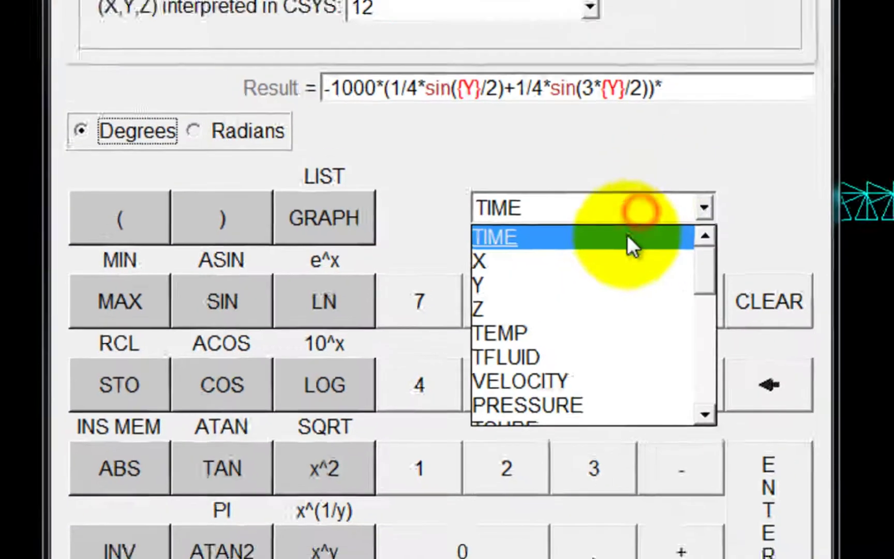
click(626, 235)
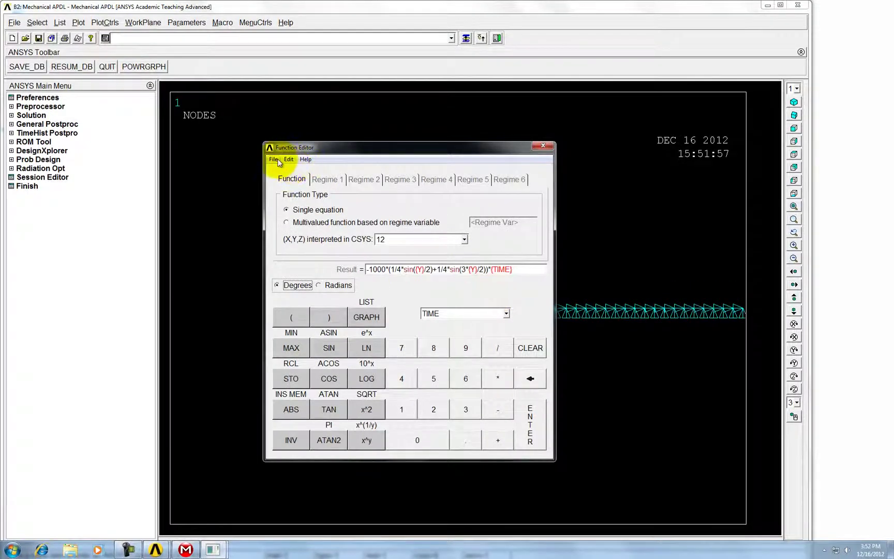
- Save the function as tau_func and close the Function Editor
click(274, 159)
click(289, 193)
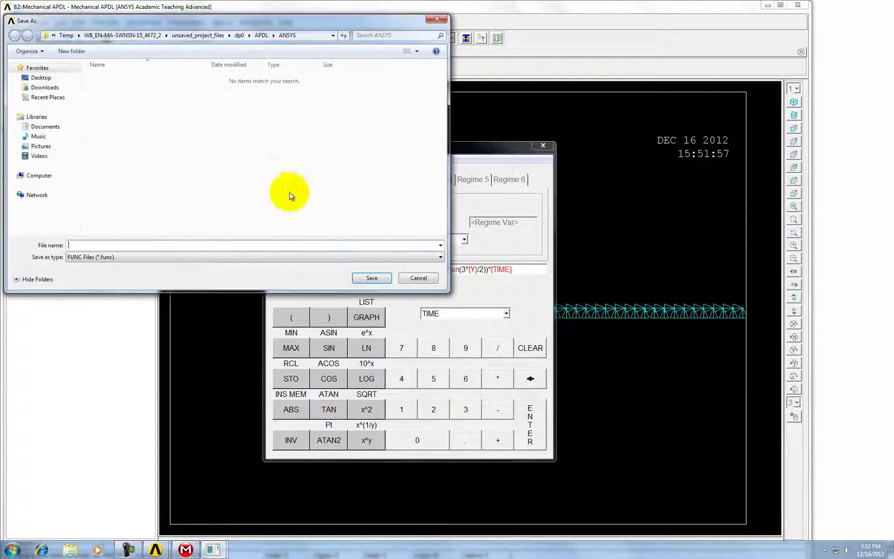
click(153, 109)
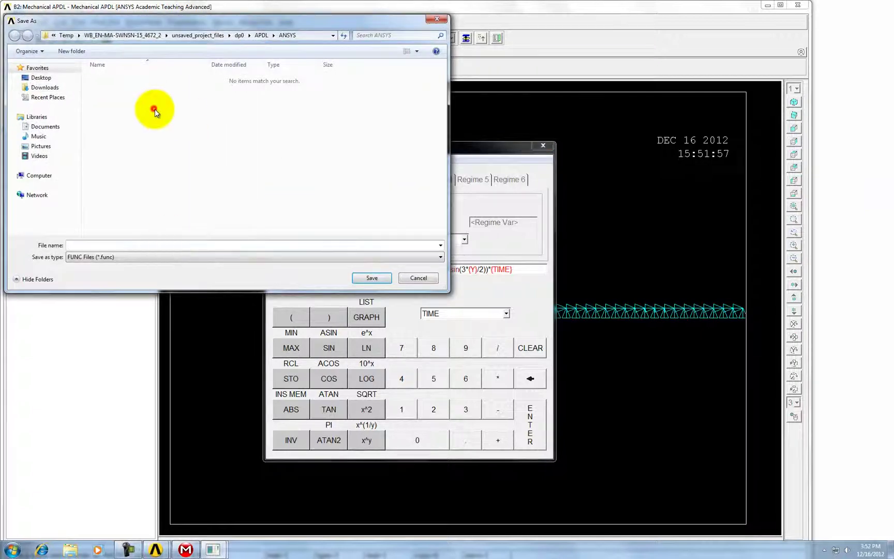
click(163, 244)
text(tau_func)
key(Return)
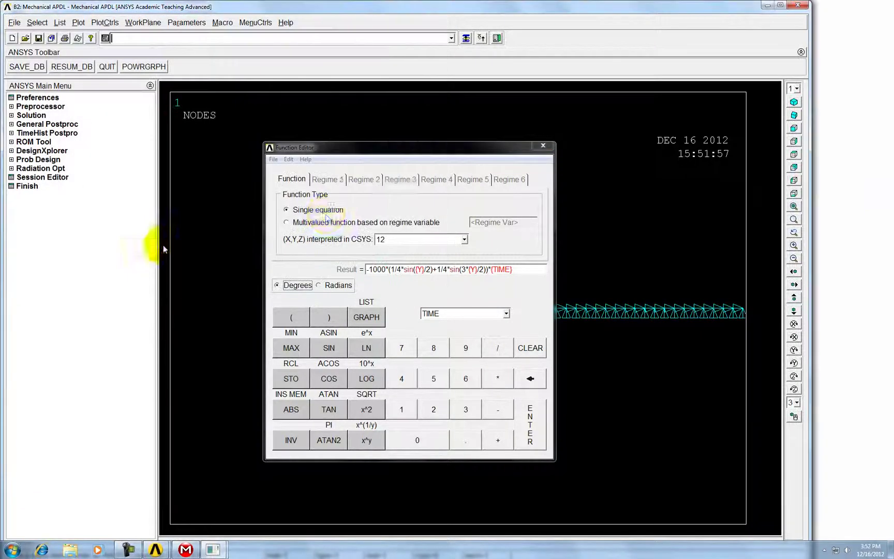
click(270, 159)
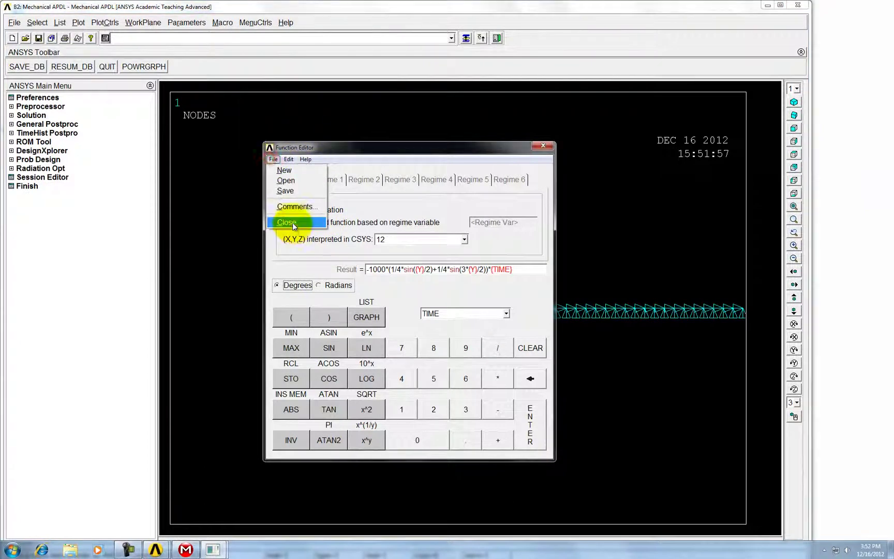
click(293, 223)
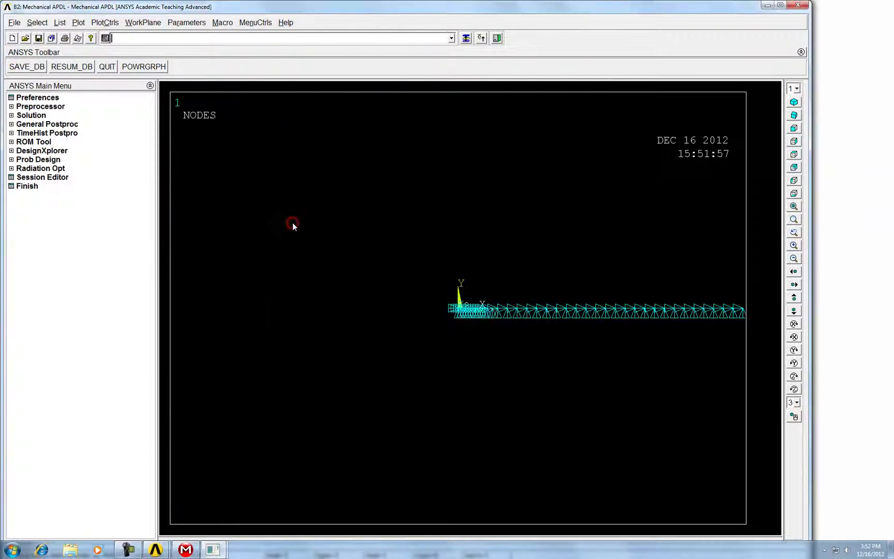
- Read tau_func.func from file into a table parameter named tau
click(193, 22)
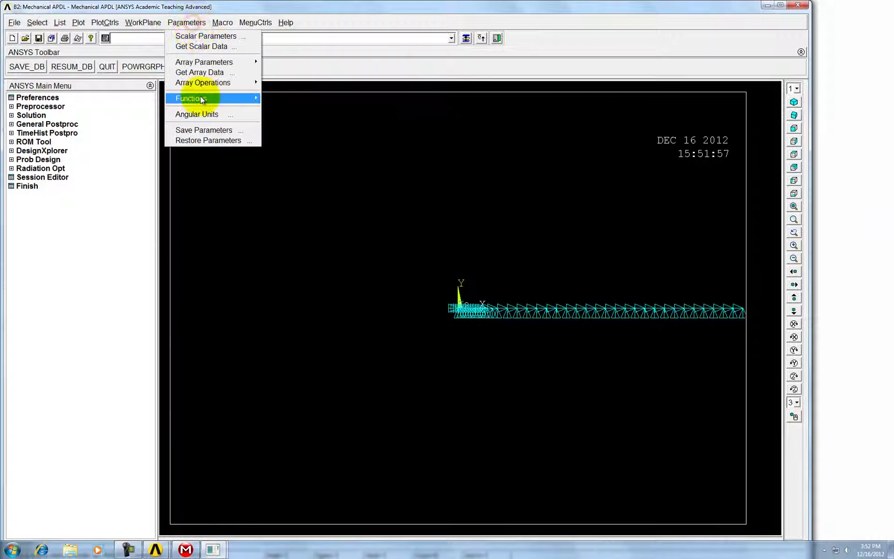
mouse_move(202, 99)
click(343, 108)
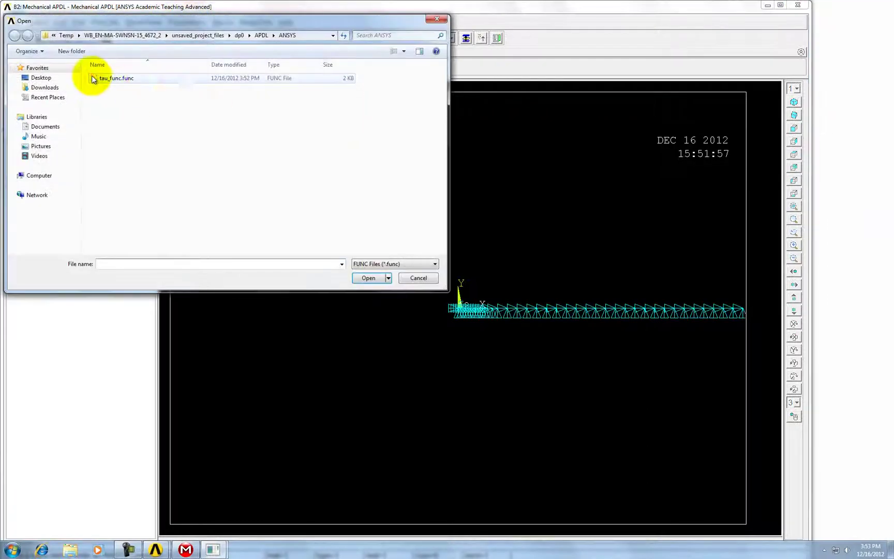
double_click(91, 77)
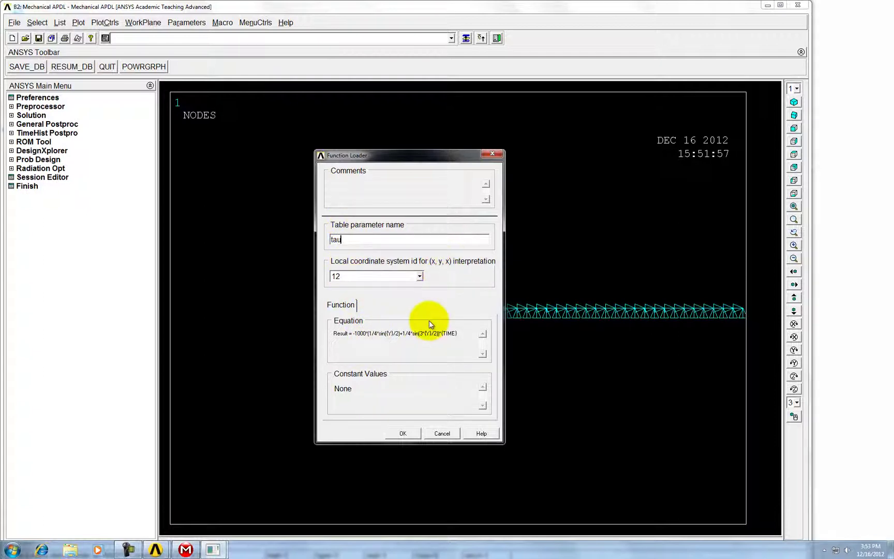
click(404, 432)
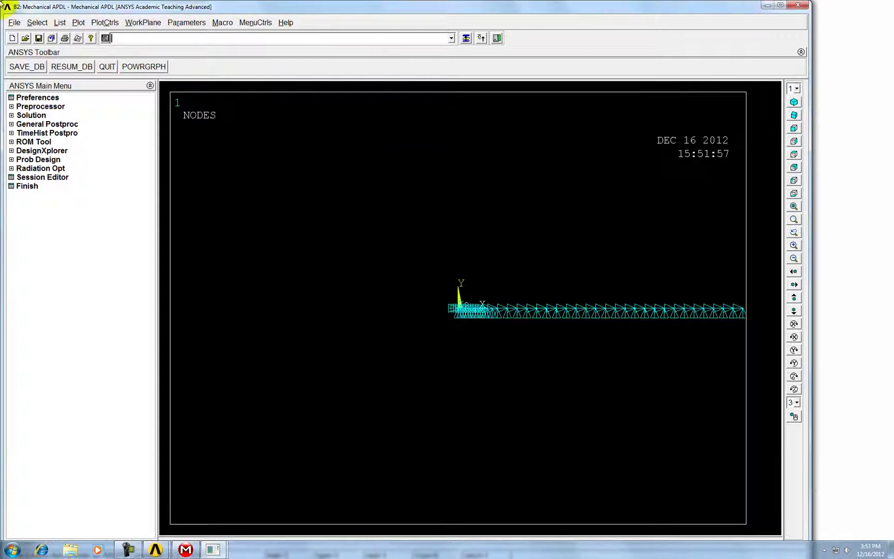
- Open the session log and select the commands from *DEL,_FNCNAME to the equation's end
click(59, 23)
mouse_move(66, 42)
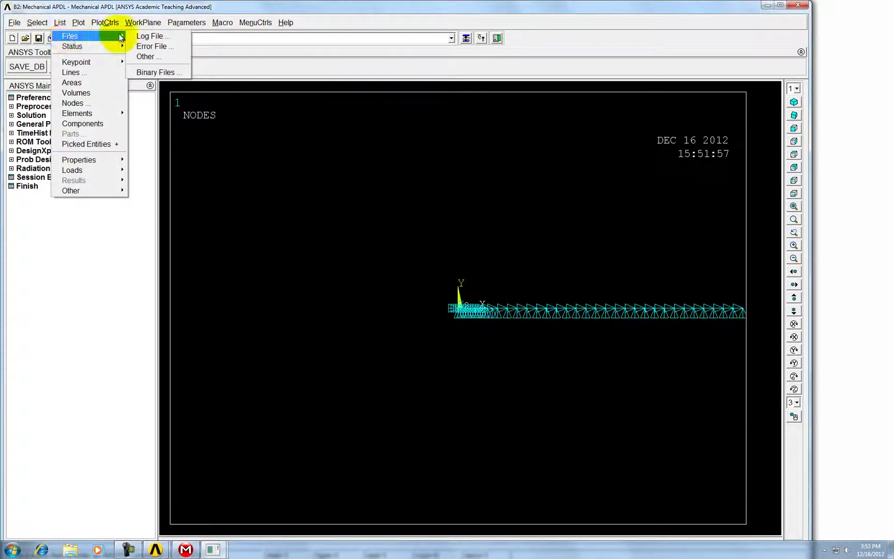
click(147, 36)
scroll(129, 306, down, 2)
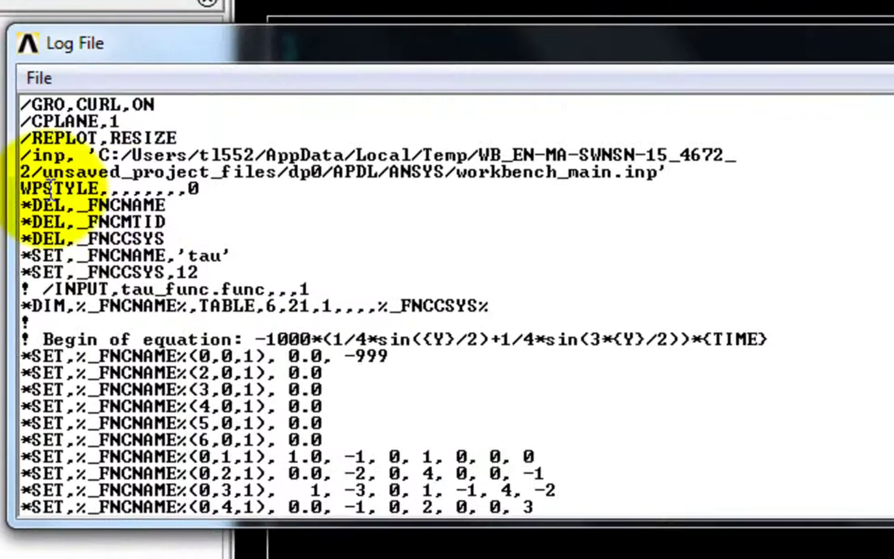
click(26, 206)
drag(33, 209, 831, 493)
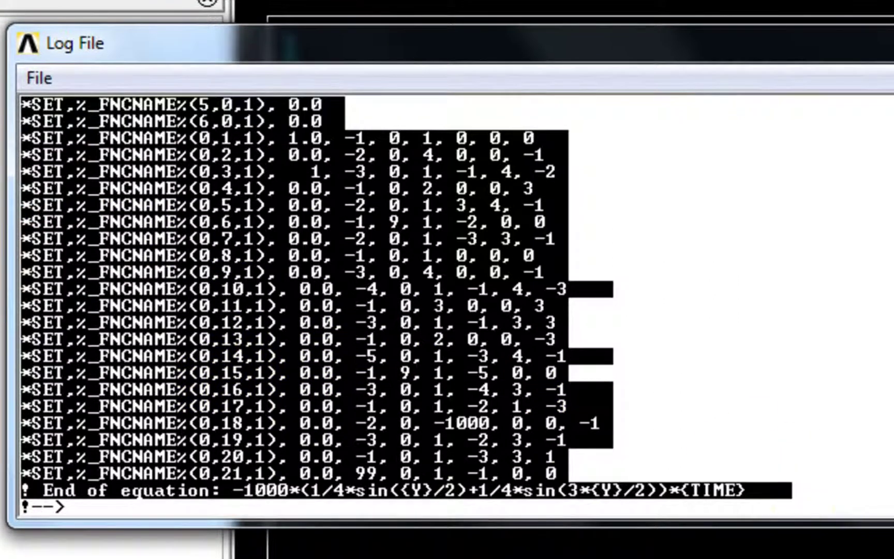
- Copy the selected commands, close the log, and exit Mechanical APDL
click(39, 78)
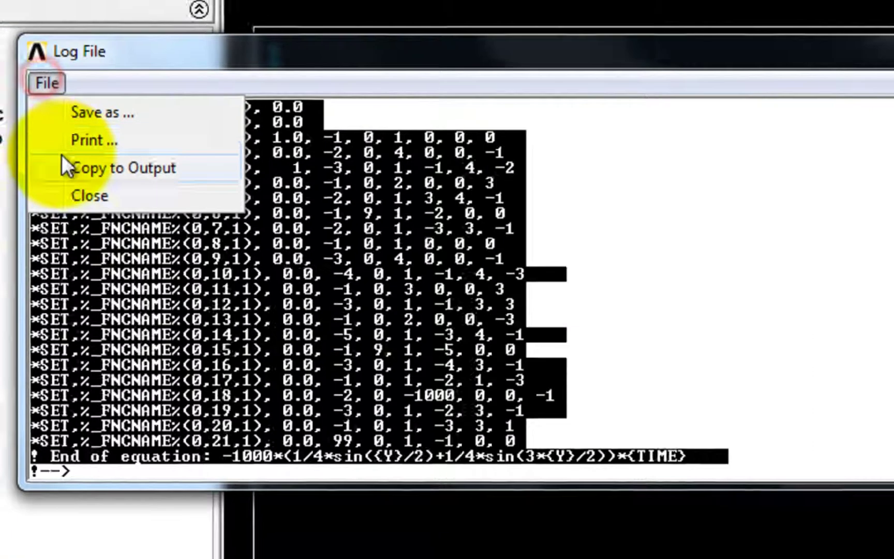
click(64, 164)
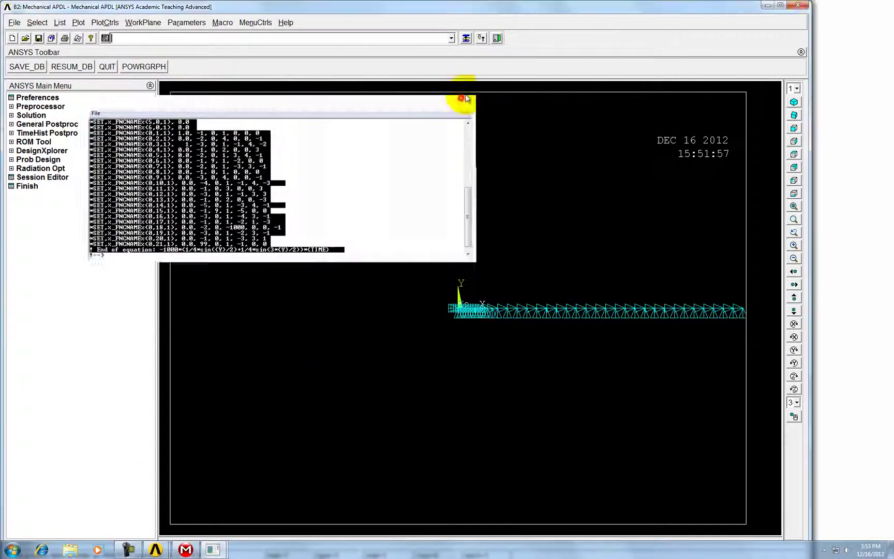
click(464, 99)
click(797, 5)
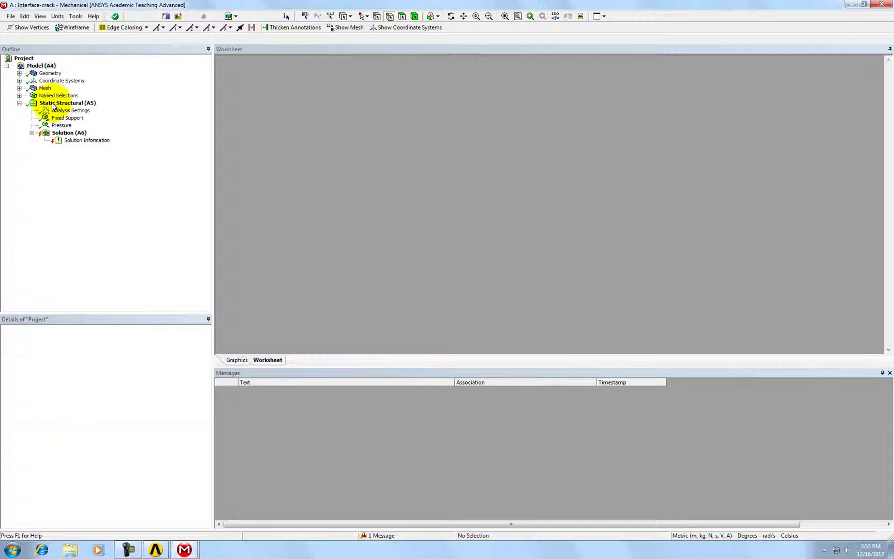
- Insert a Commands object under Static Structural (A5) and paste the tau table commands
click(57, 108)
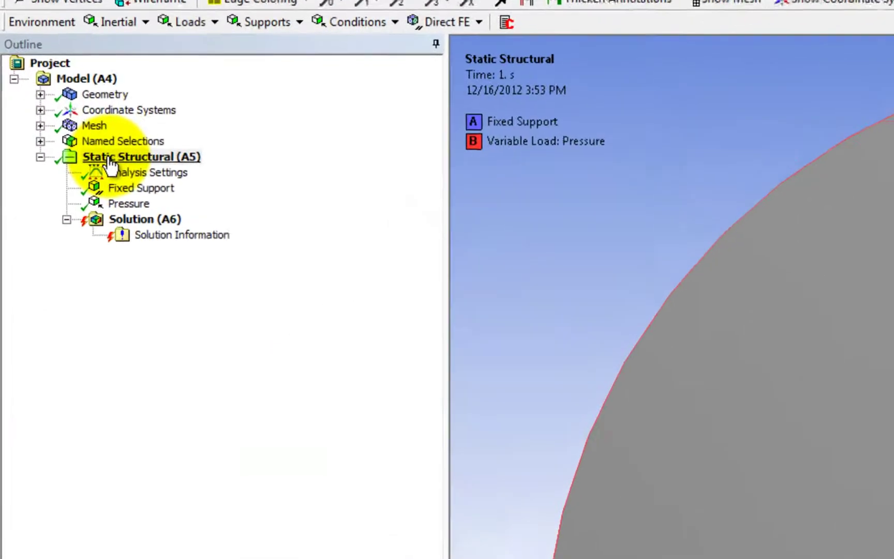
right_click(111, 160)
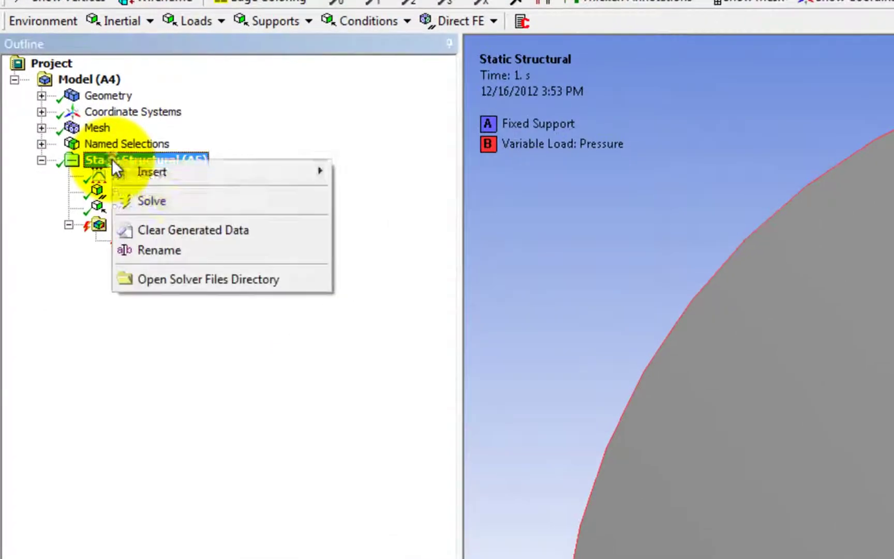
mouse_move(199, 179)
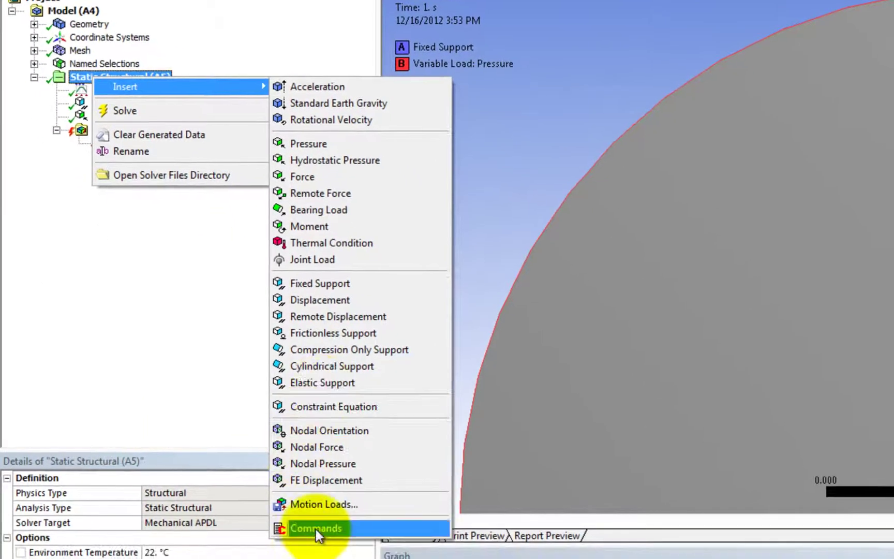
click(317, 529)
right_click(575, 93)
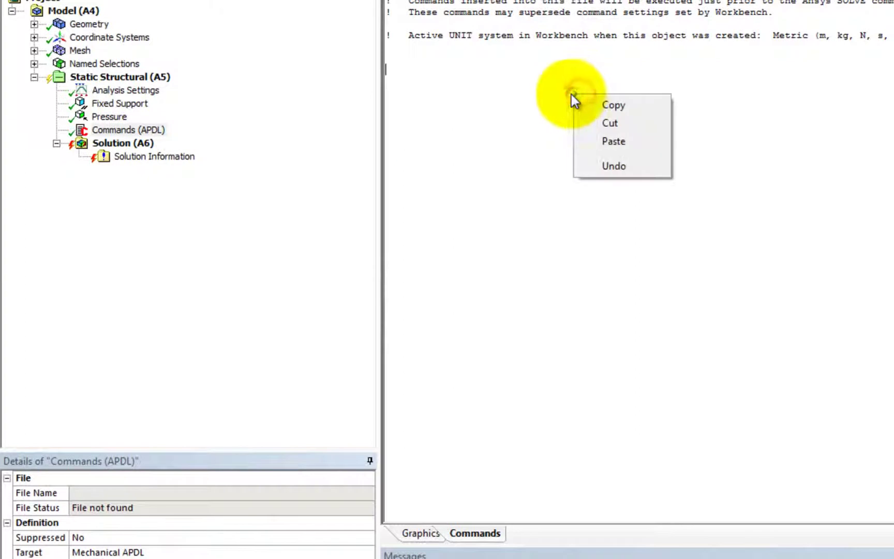
click(613, 142)
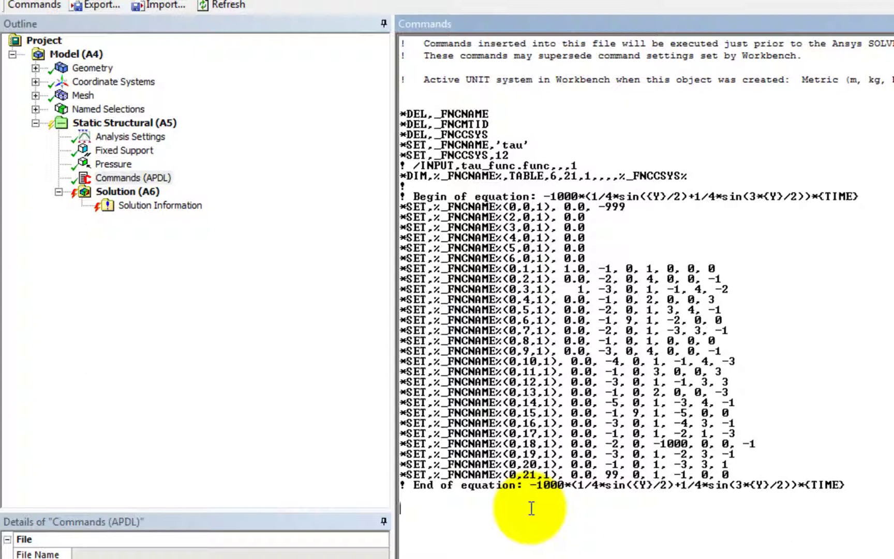
- Enter the line cmsel,s,Boundary after the tau equation's End of equation line
text(mse)
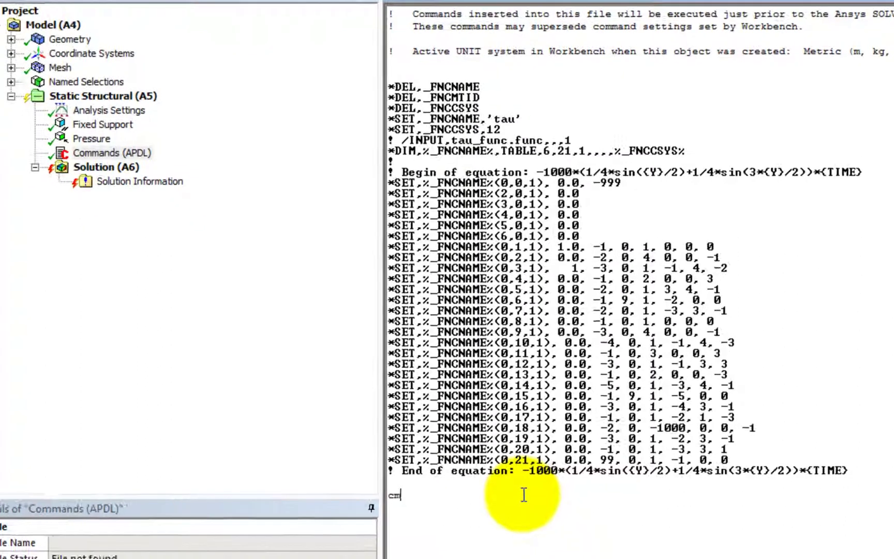
text(l,)
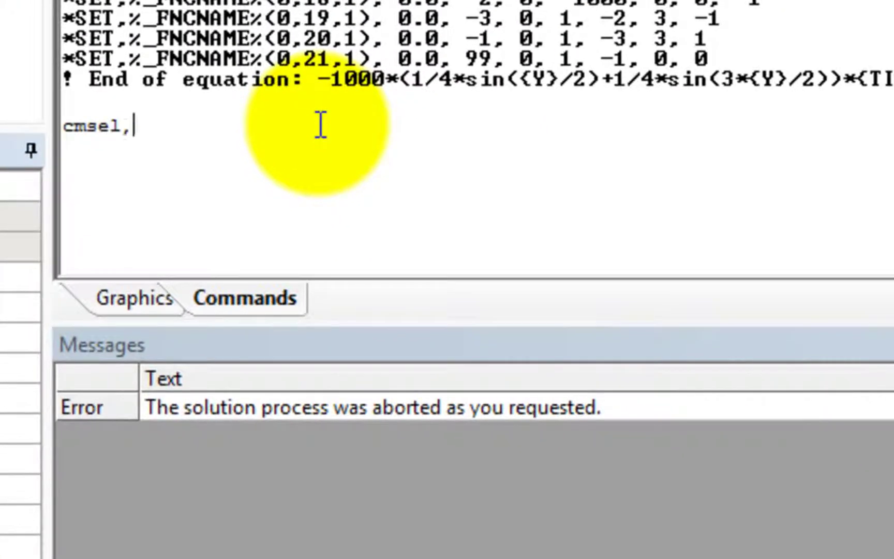
text(s,Boundar)
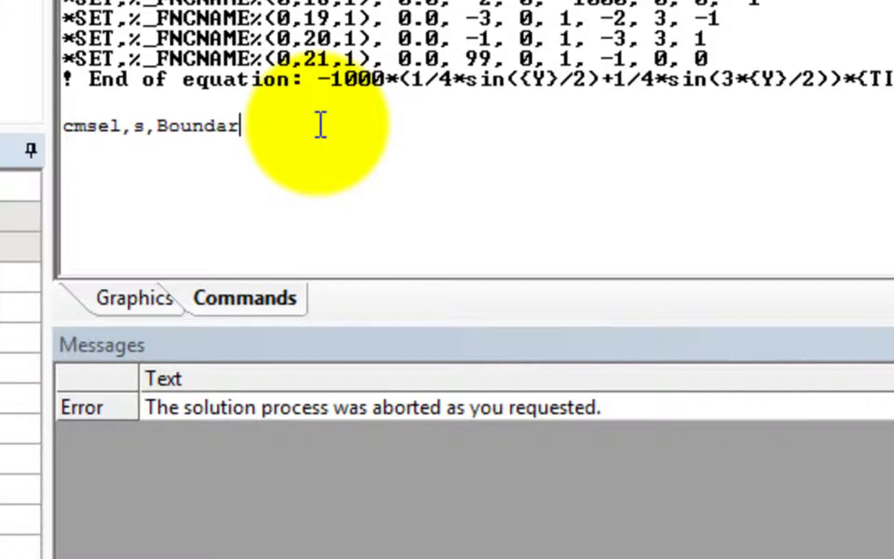
text(y)
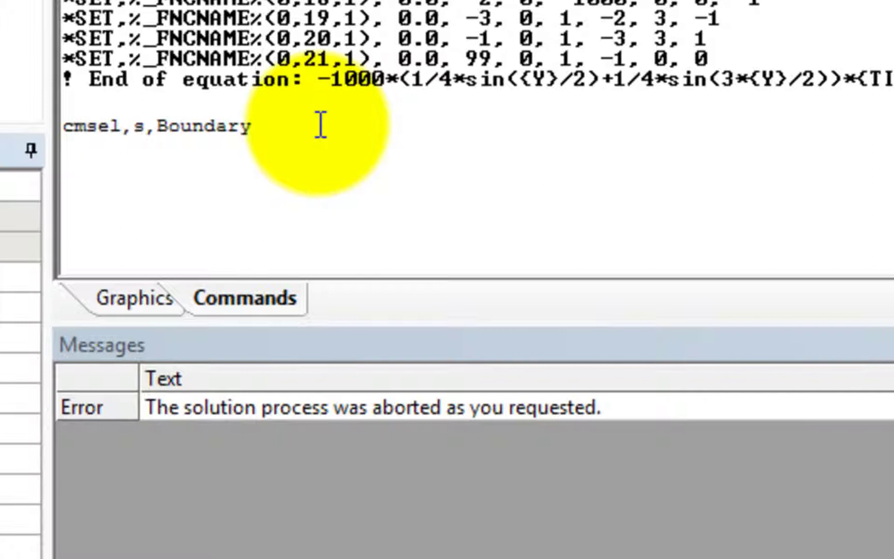